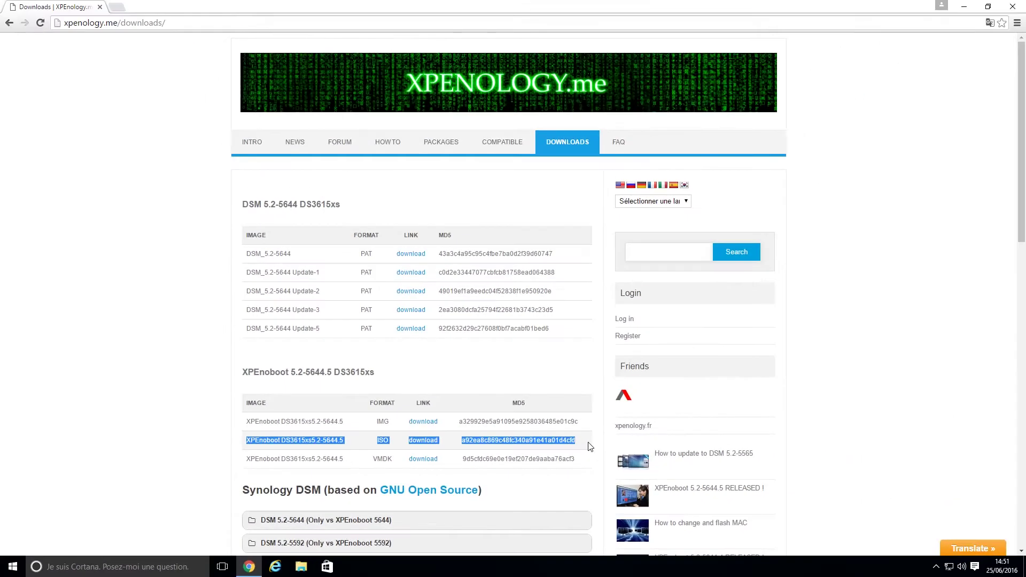
Step: Review the XPEnoboot 5.2-5644.5 ISO entry and the DSM 5.2-5644 PAT entries on the downloads page
click(590, 446)
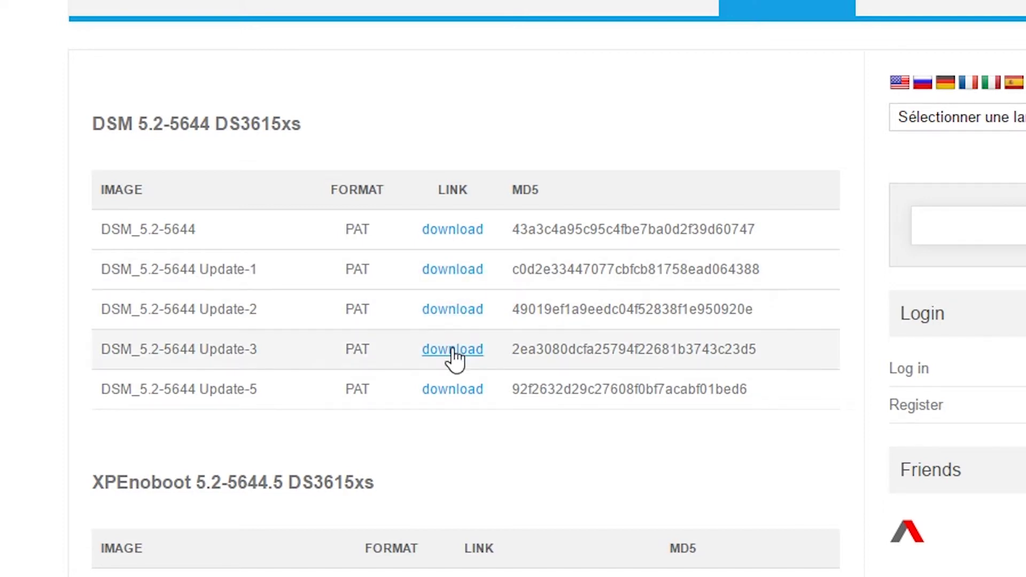
click(453, 389)
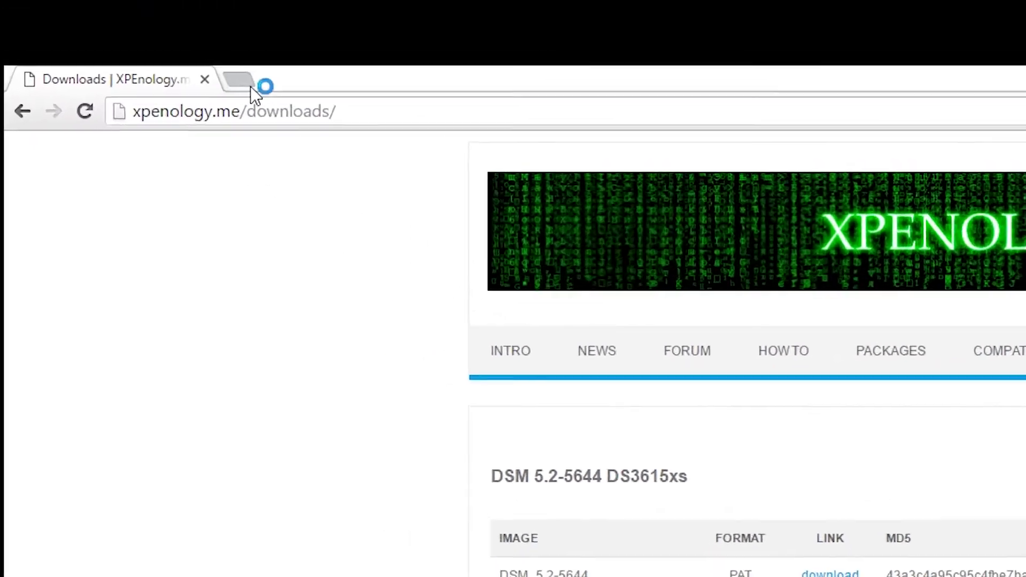
Step: Open synology.com/fr-fr/ in a new tab and go to the support site's download center
click(117, 7)
text(synology.com/fr-fr/)
key(Return)
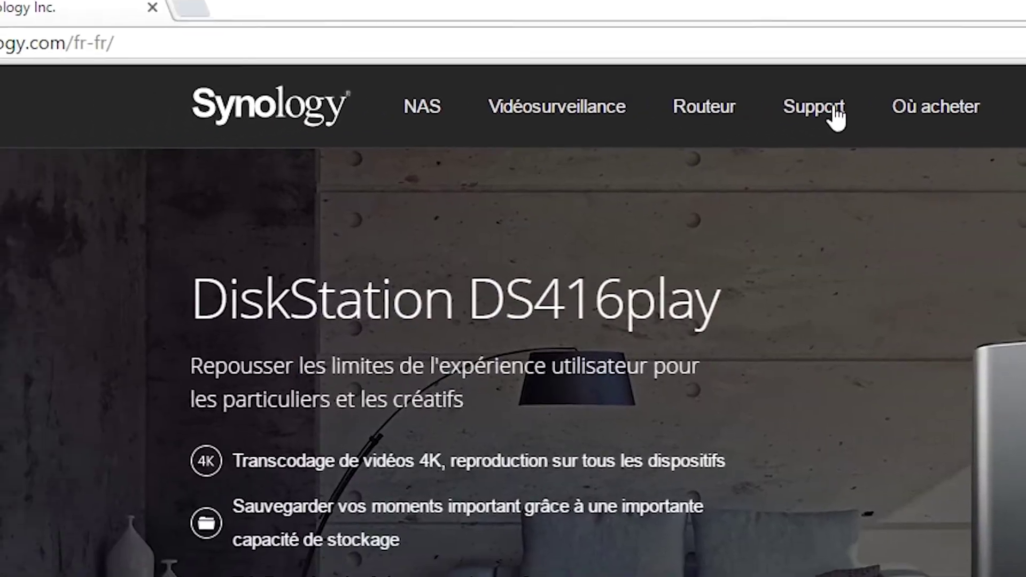
click(492, 76)
click(489, 273)
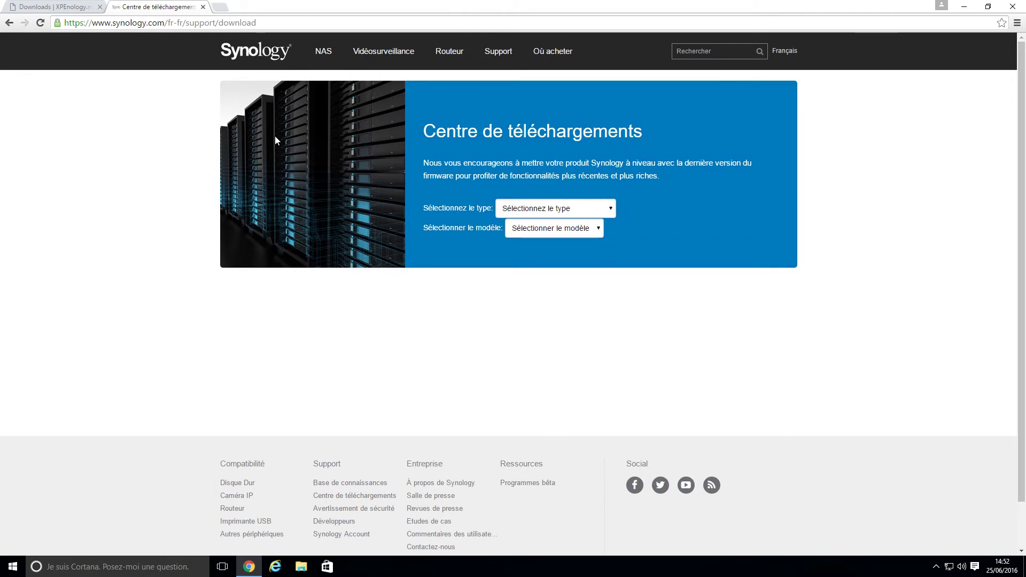
Step: Select the 1-bay type with model DS116 and download the Windows exe version of Synology Assistant
click(529, 208)
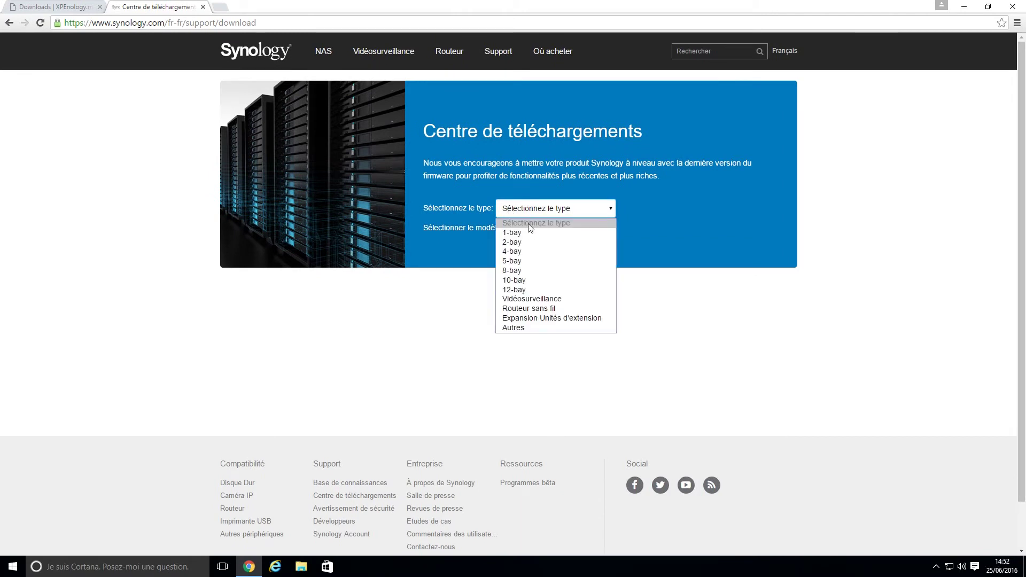
click(528, 231)
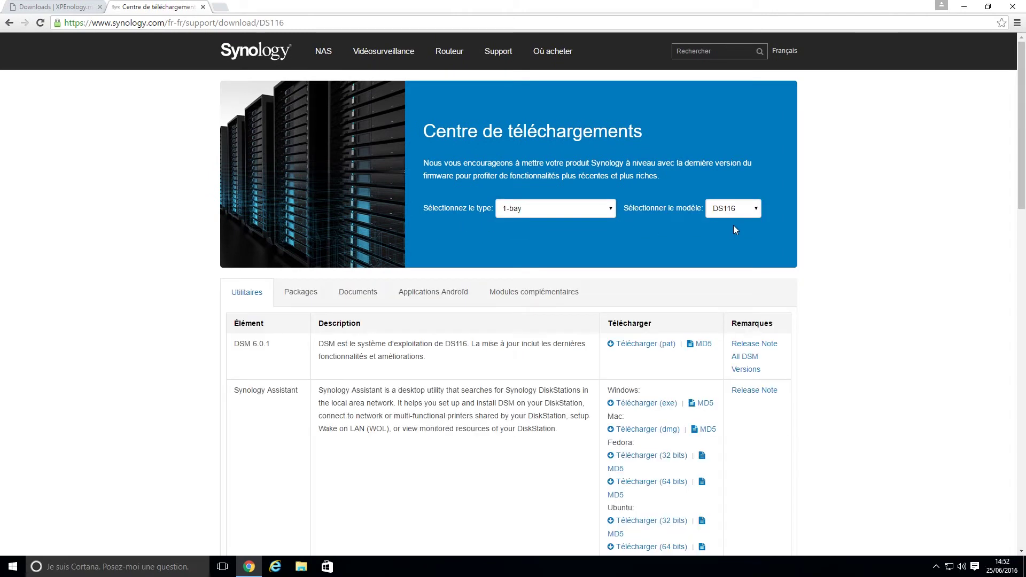
scroll(434, 444, down, 3)
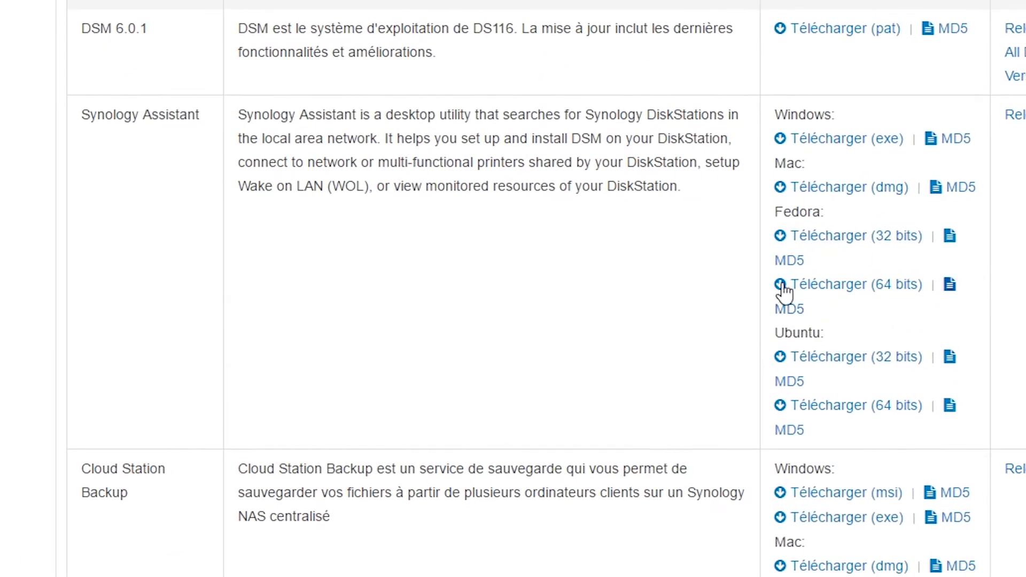
click(869, 149)
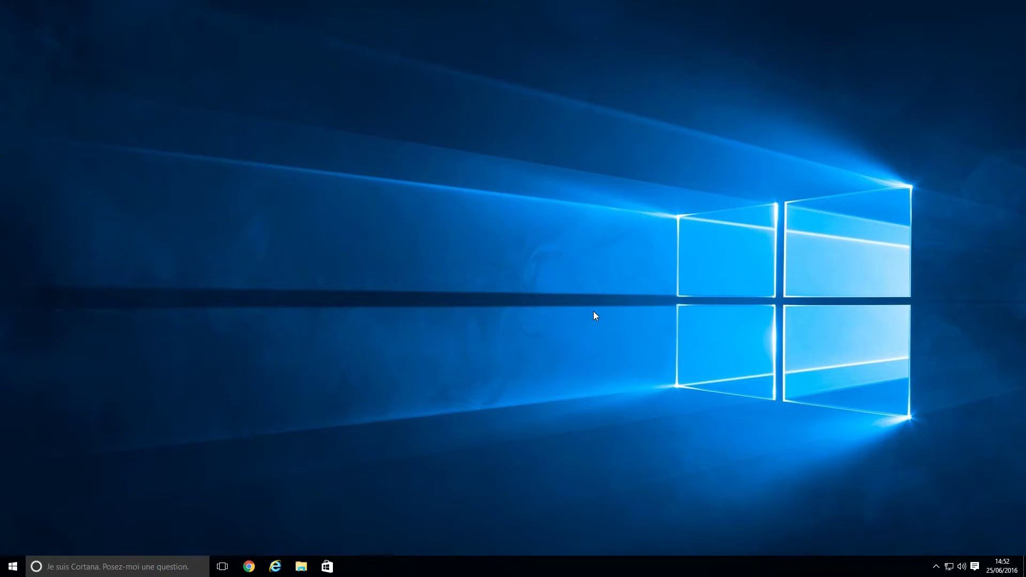
Step: Search the computer for vmware and launch VMware Workstation Pro
key(super)
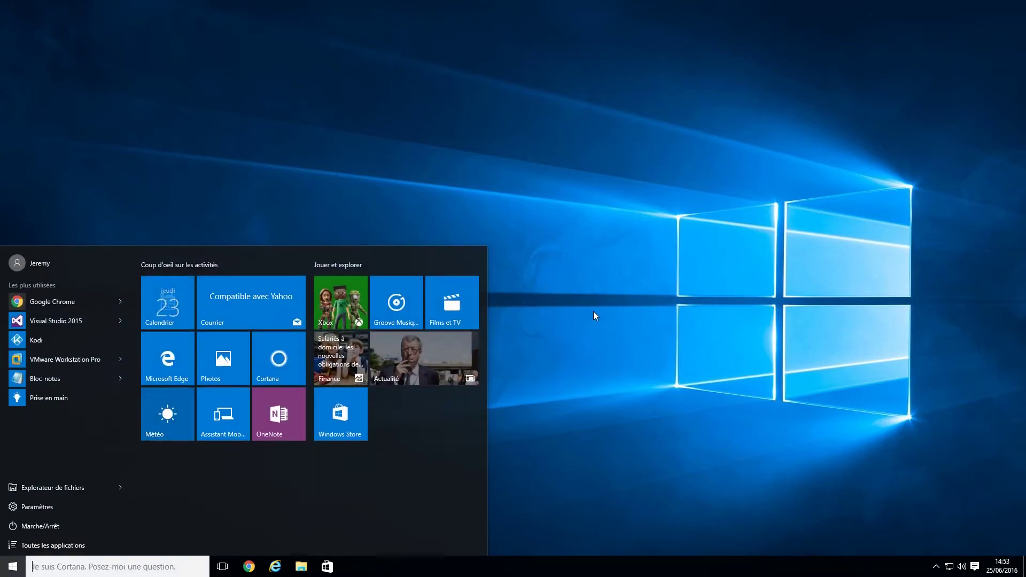
text(vmware)
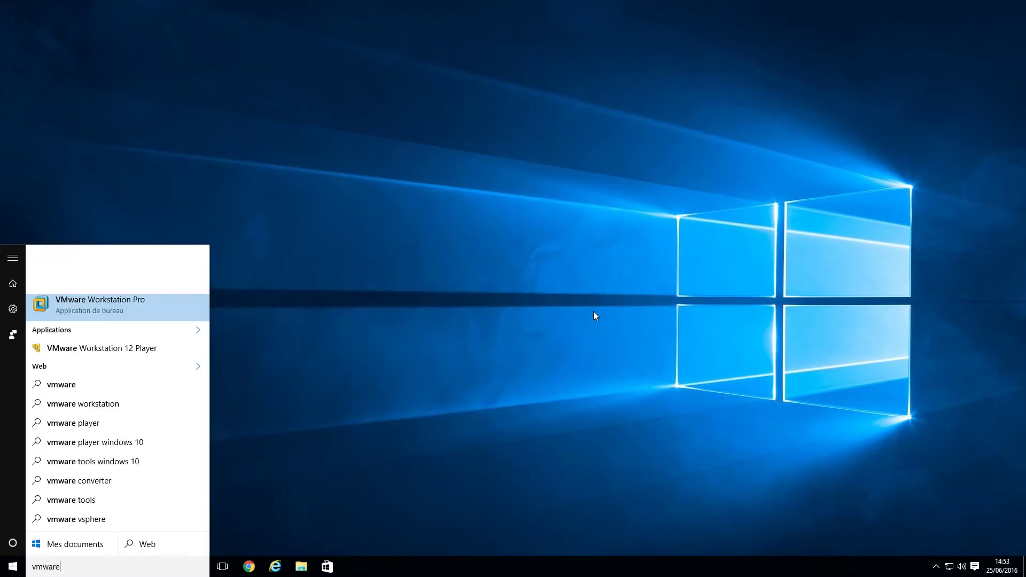
key(Return)
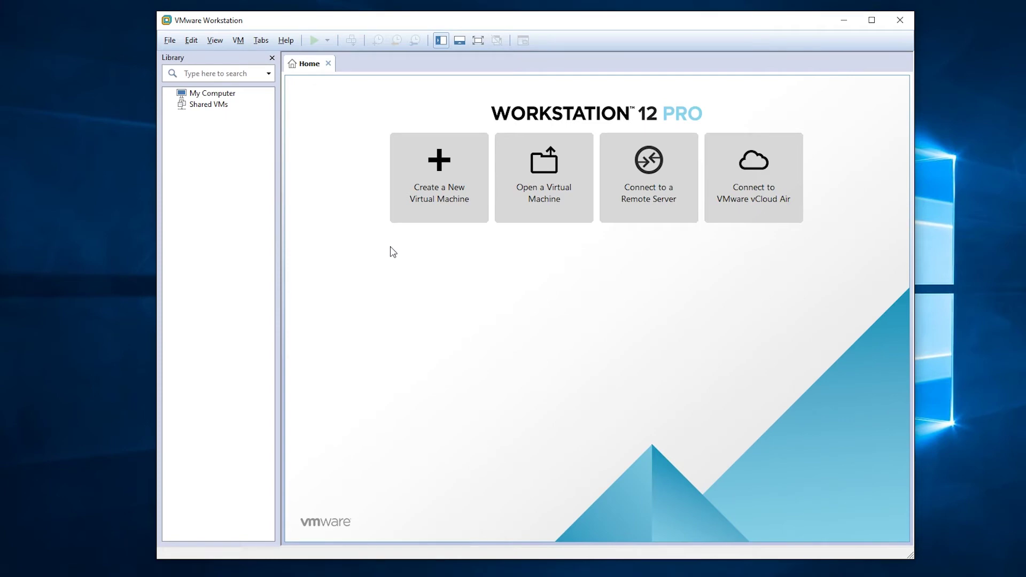
Step: Start a new virtual machine with the Custom (advanced) configuration and Workstation 12.0 hardware compatibility
click(169, 41)
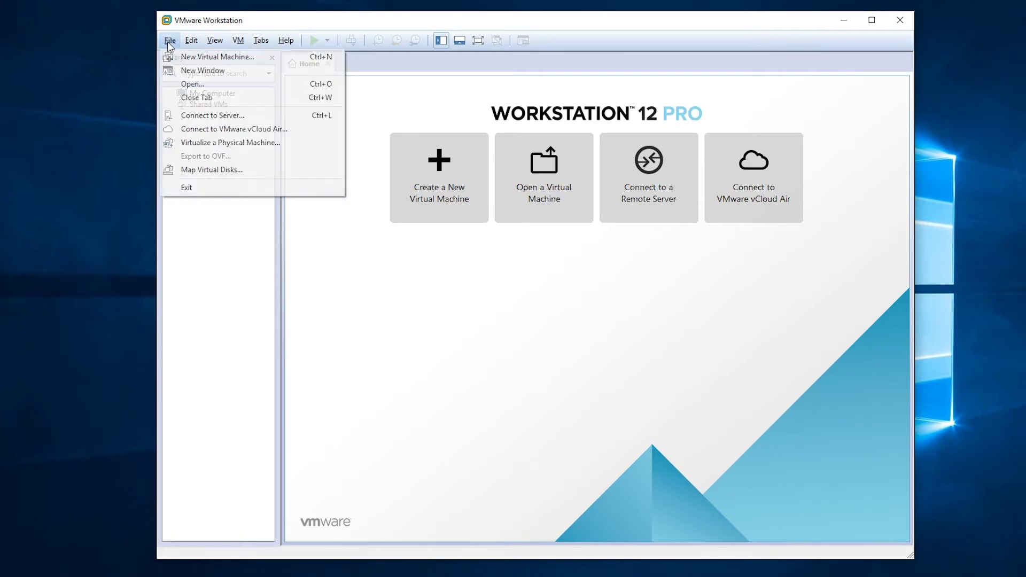
click(182, 57)
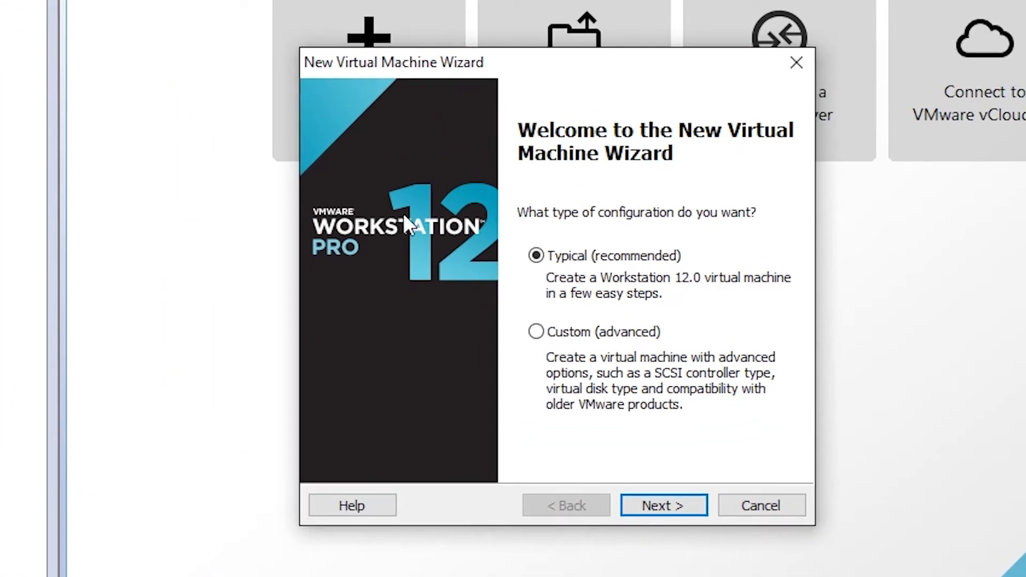
click(555, 333)
click(677, 502)
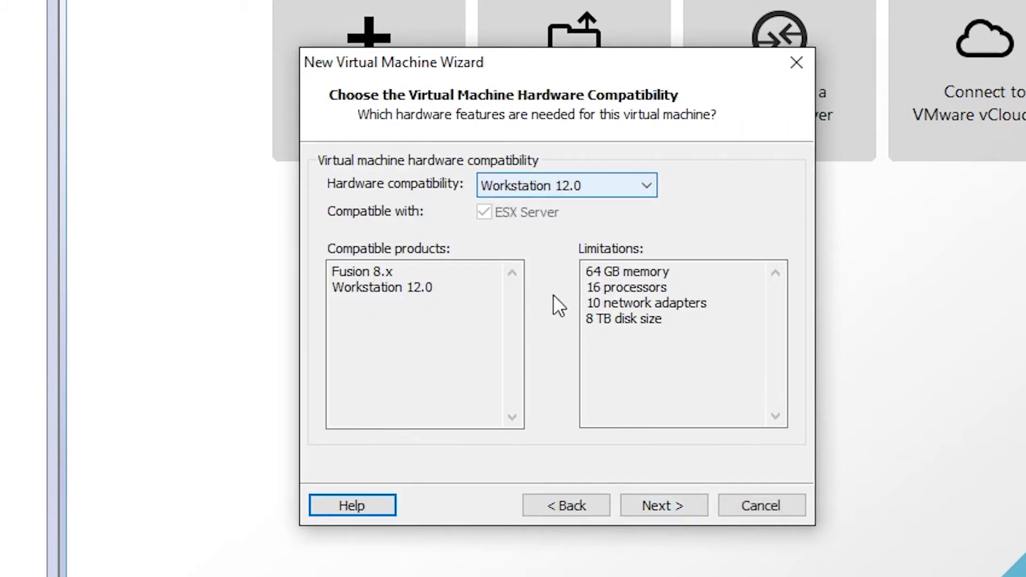
click(662, 507)
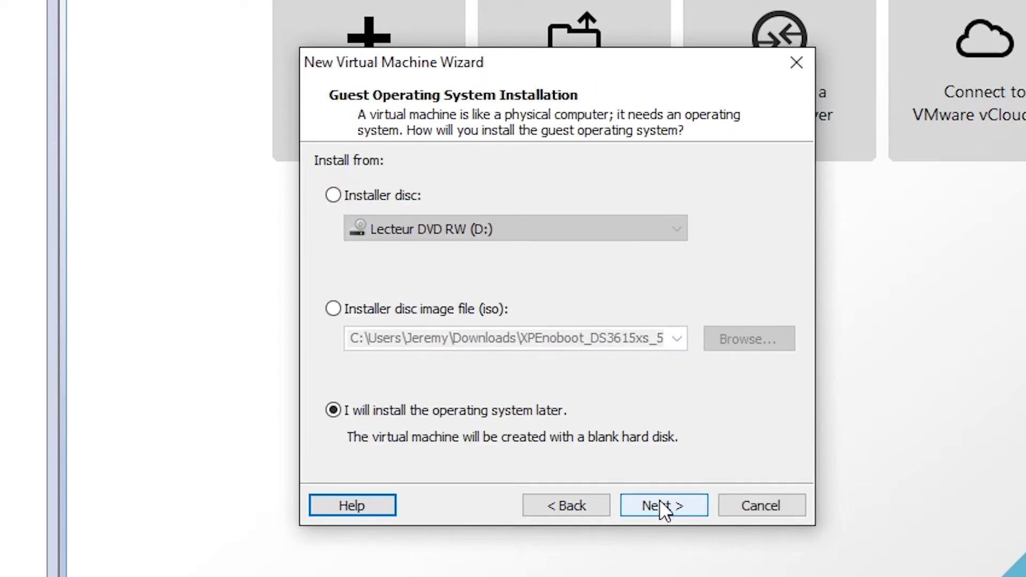
Step: Use Other Linux 2.6.x kernel 64-bit as guest system without installation media and name the virtual machine XPEnology
click(663, 508)
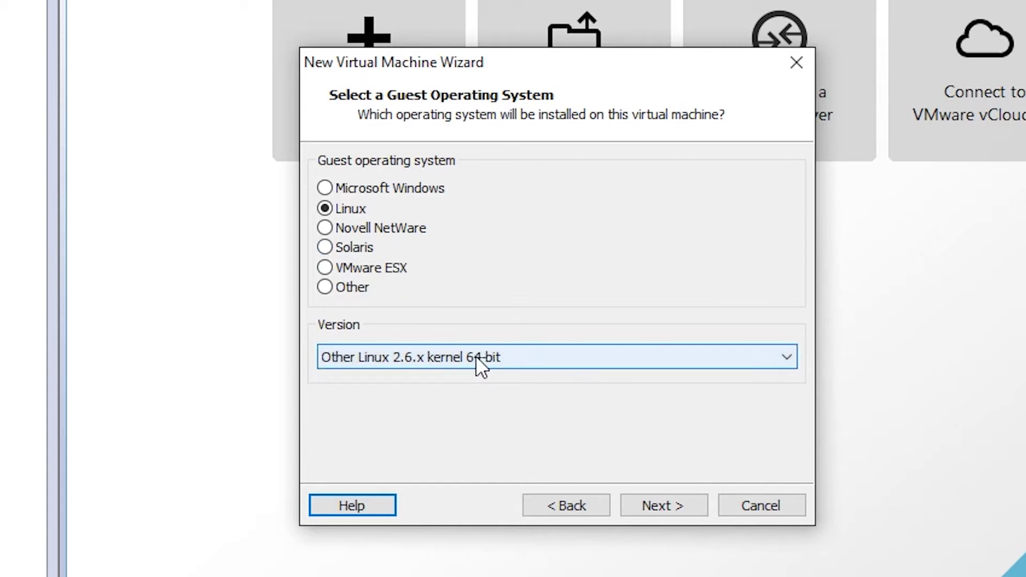
click(678, 507)
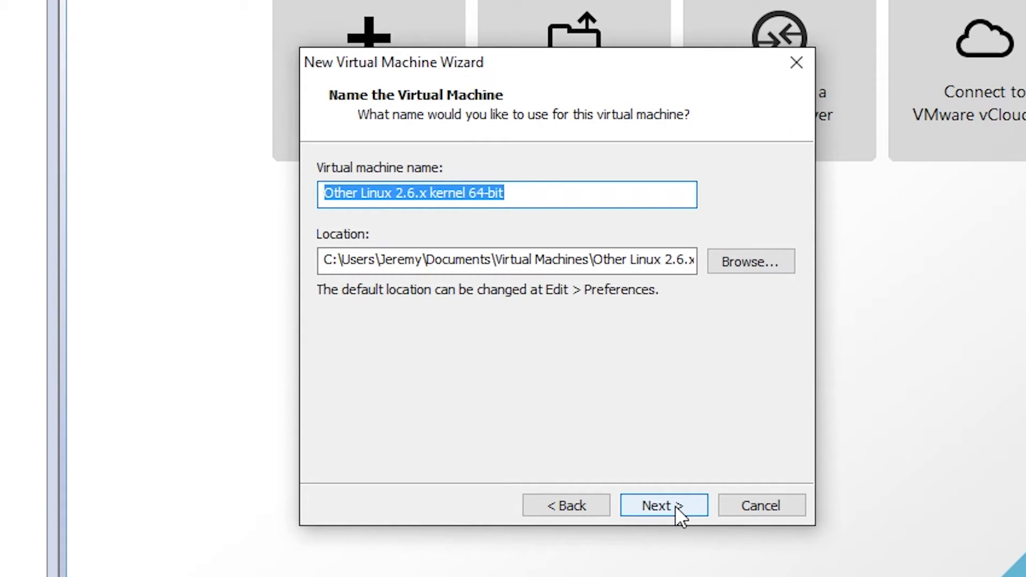
text(XPEnology)
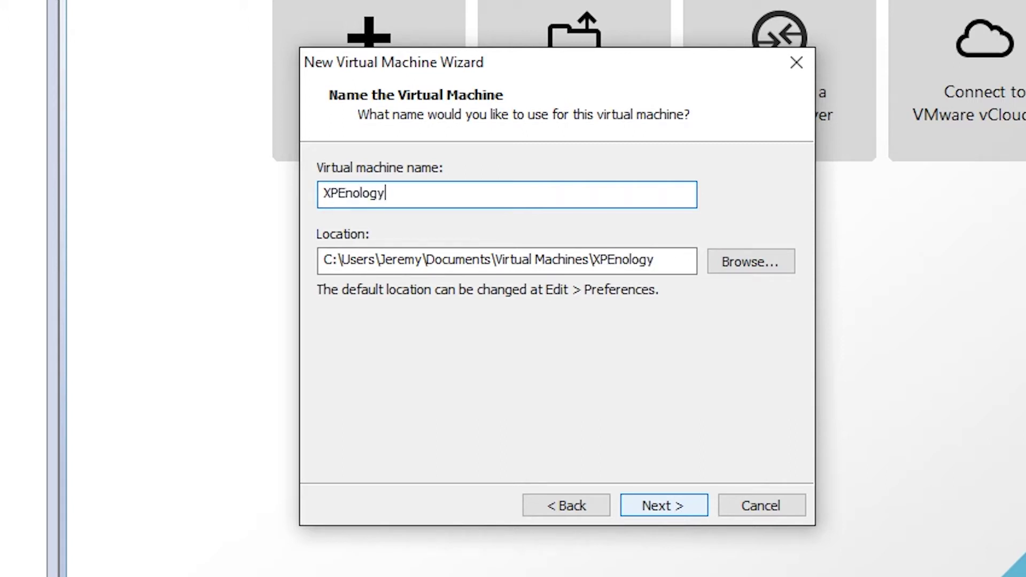
click(665, 505)
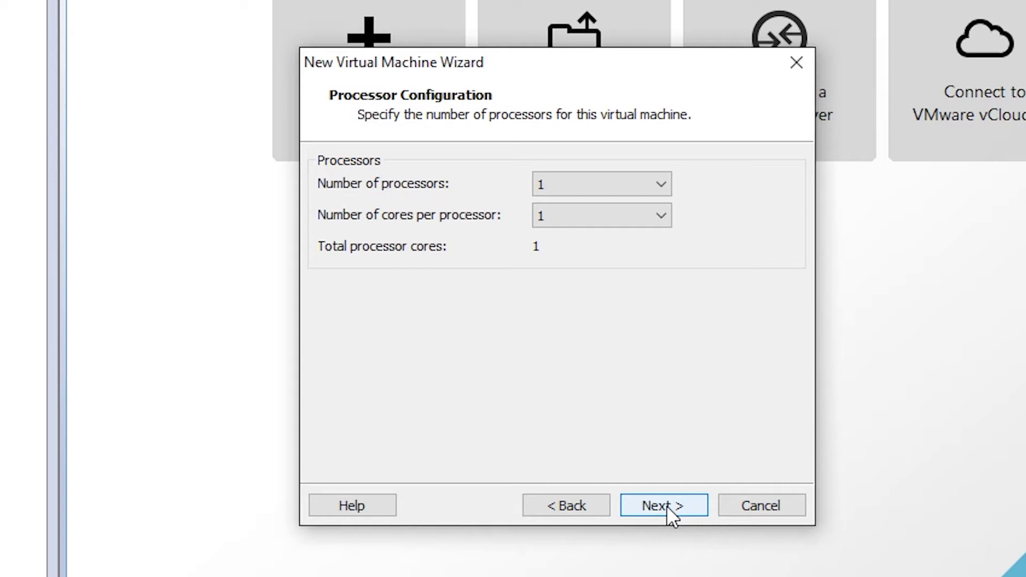
Step: Keep one processor with one core and allocate 1024 MB of memory to the virtual machine
click(665, 505)
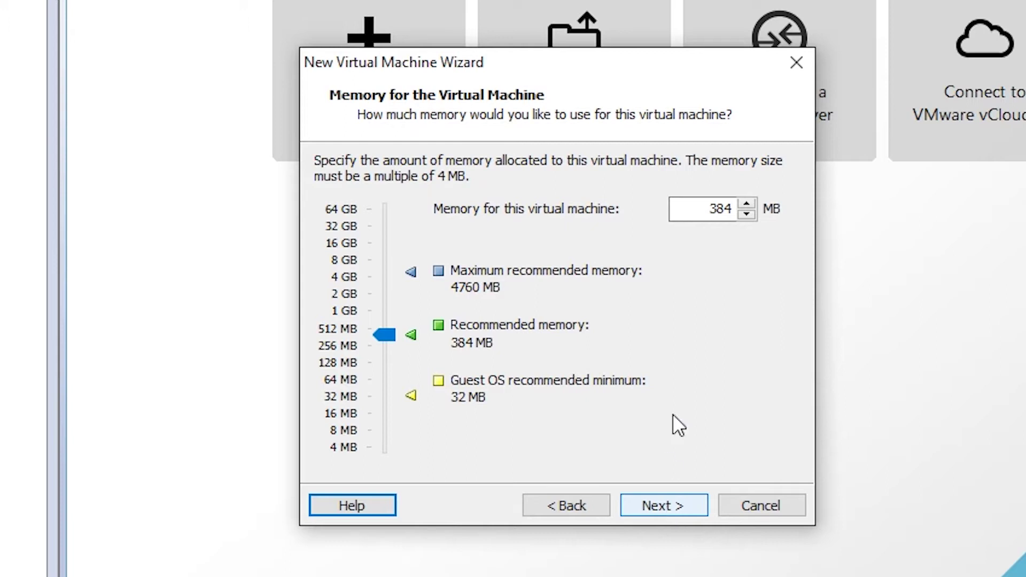
double_click(720, 209)
text(1024)
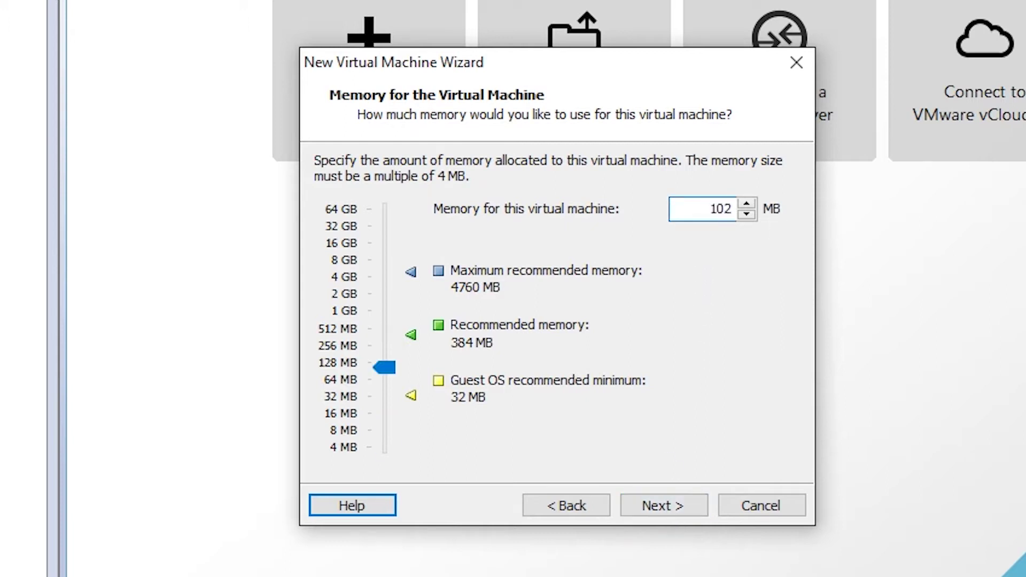
click(656, 508)
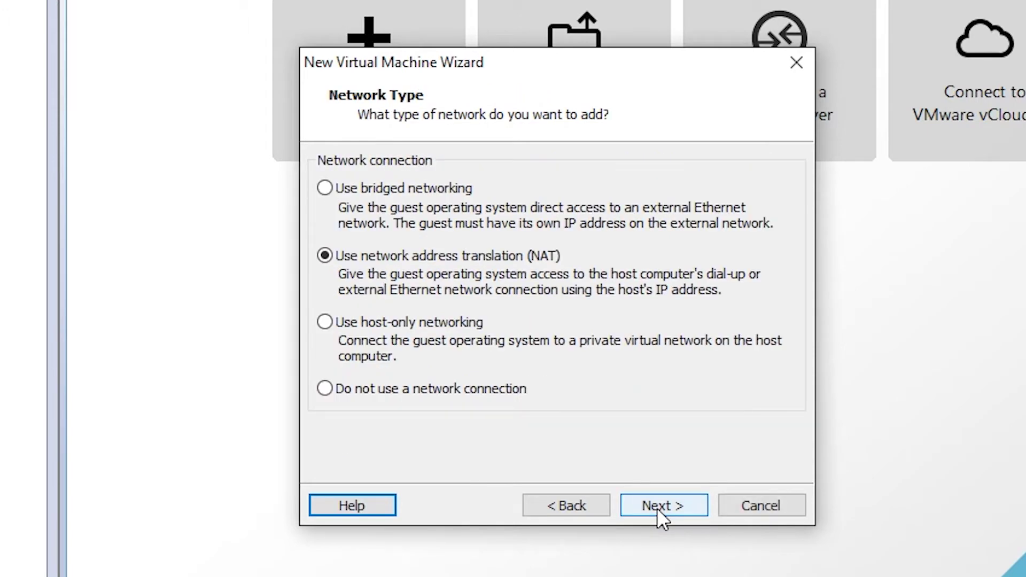
Step: Accept NAT networking and the LSI Logic controller, with a new virtual disk of type SCSI
click(657, 507)
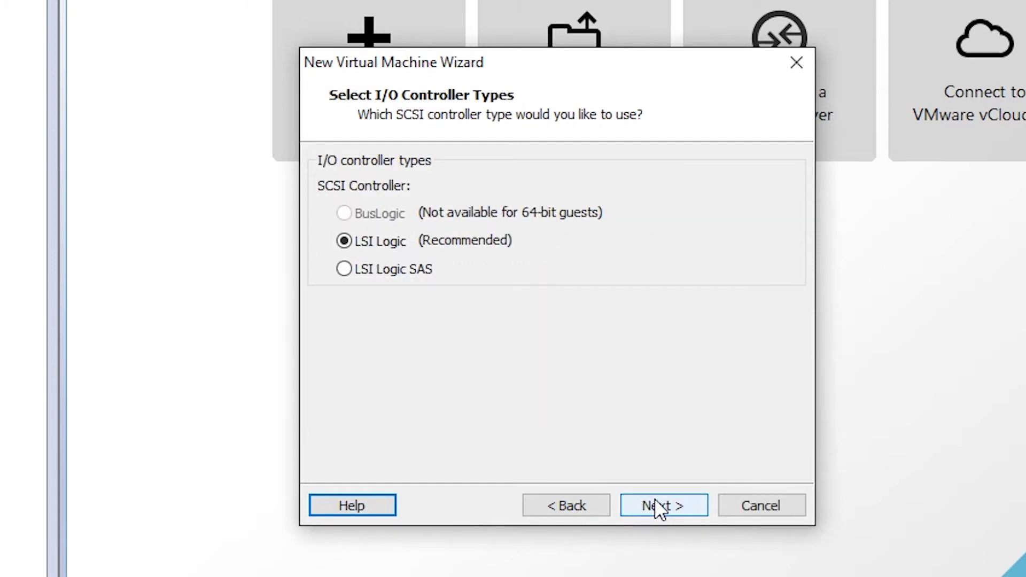
click(658, 508)
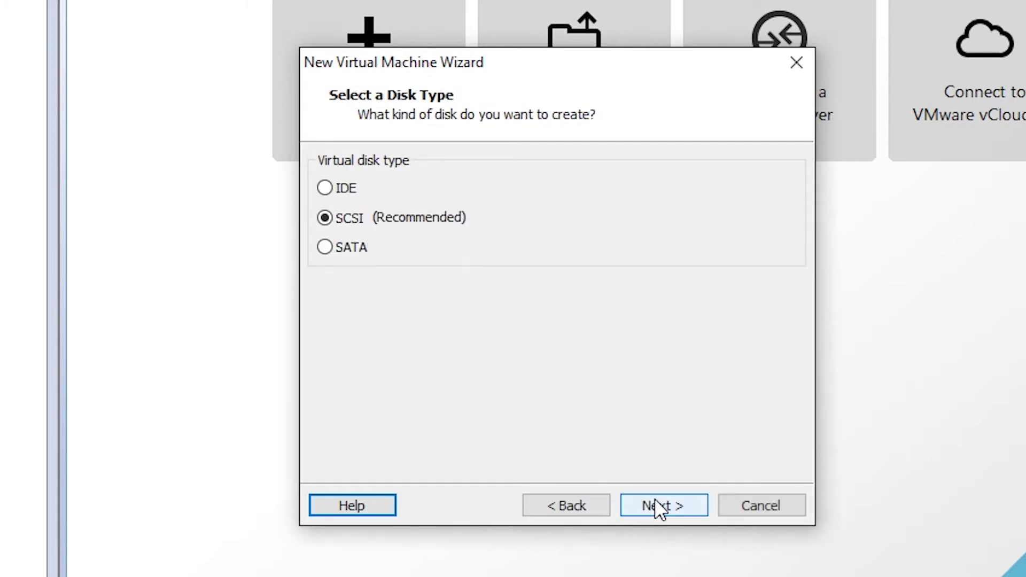
click(657, 506)
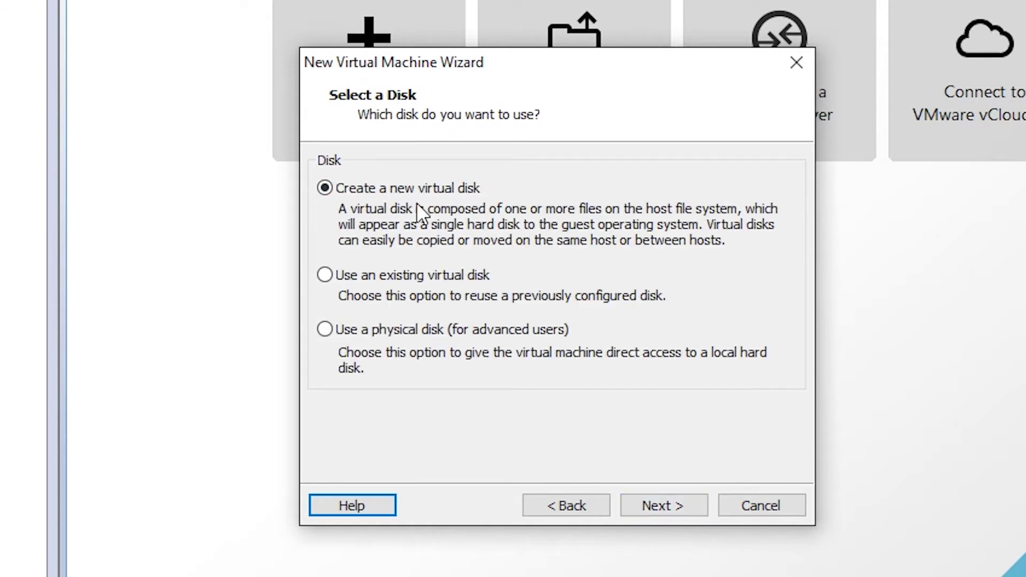
click(685, 508)
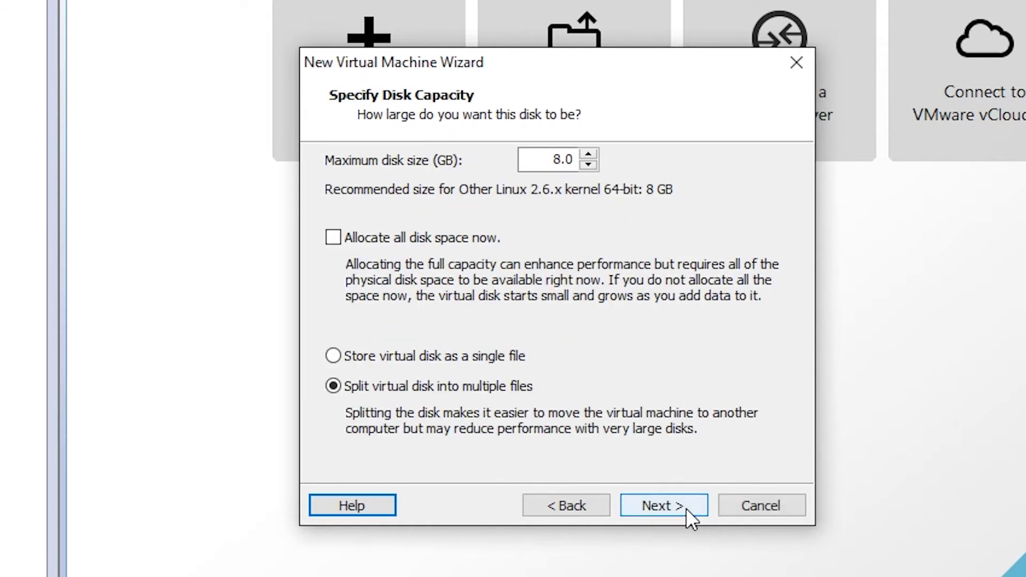
Step: Keep the disk at 8 GB, store it as the single file XPEnology.vmdk, and create the virtual machine
double_click(563, 159)
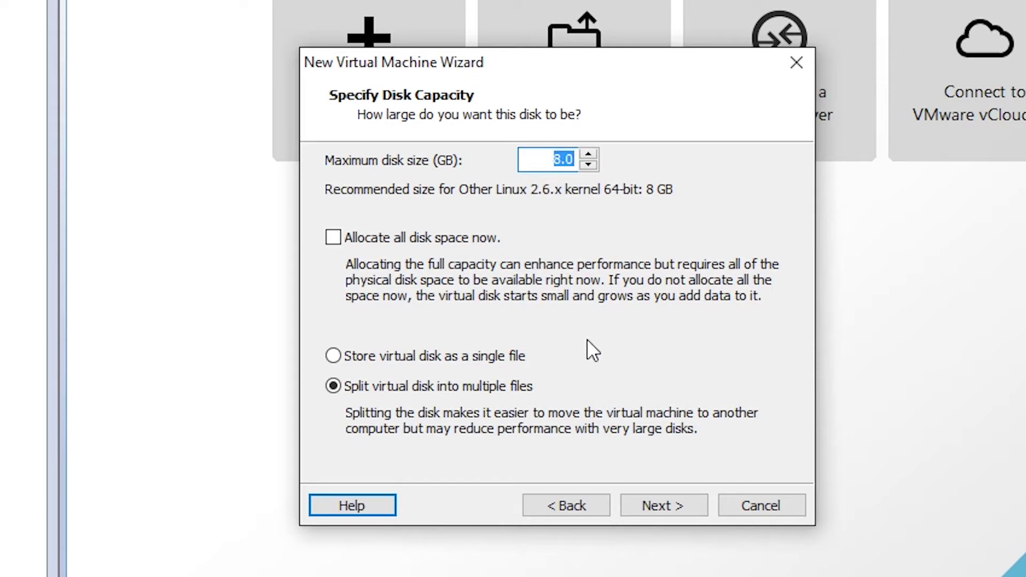
click(385, 357)
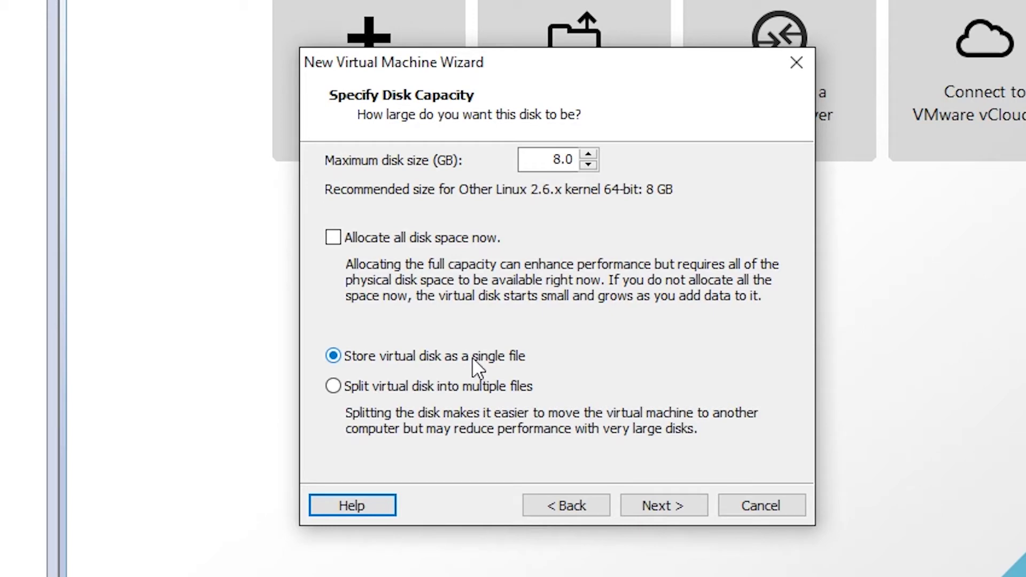
click(674, 498)
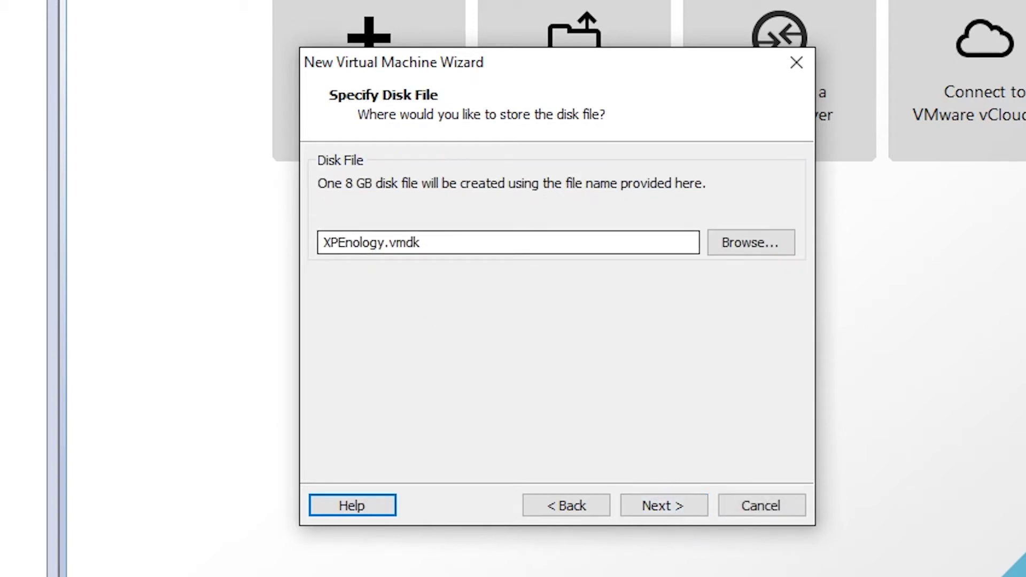
click(664, 506)
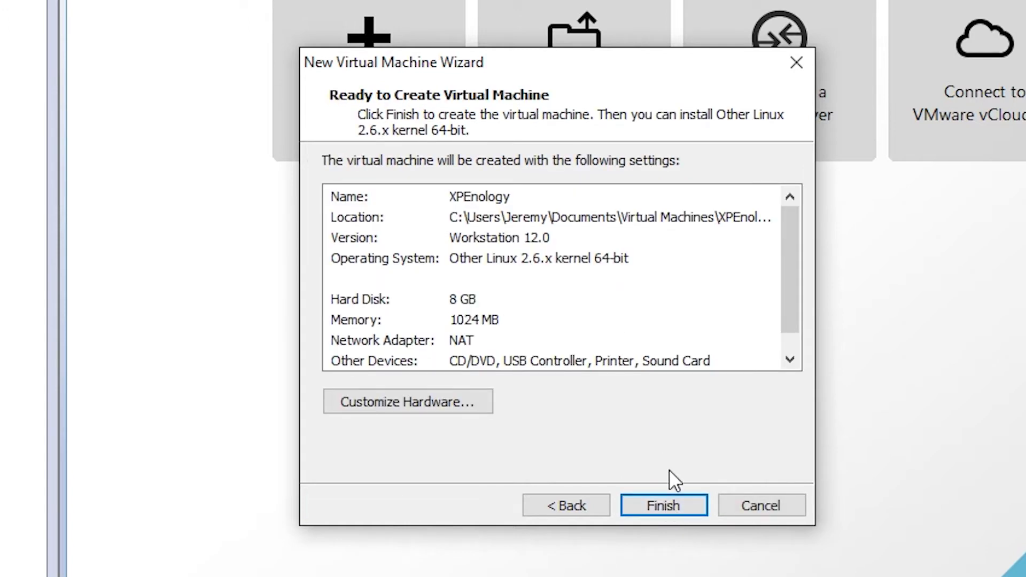
click(674, 502)
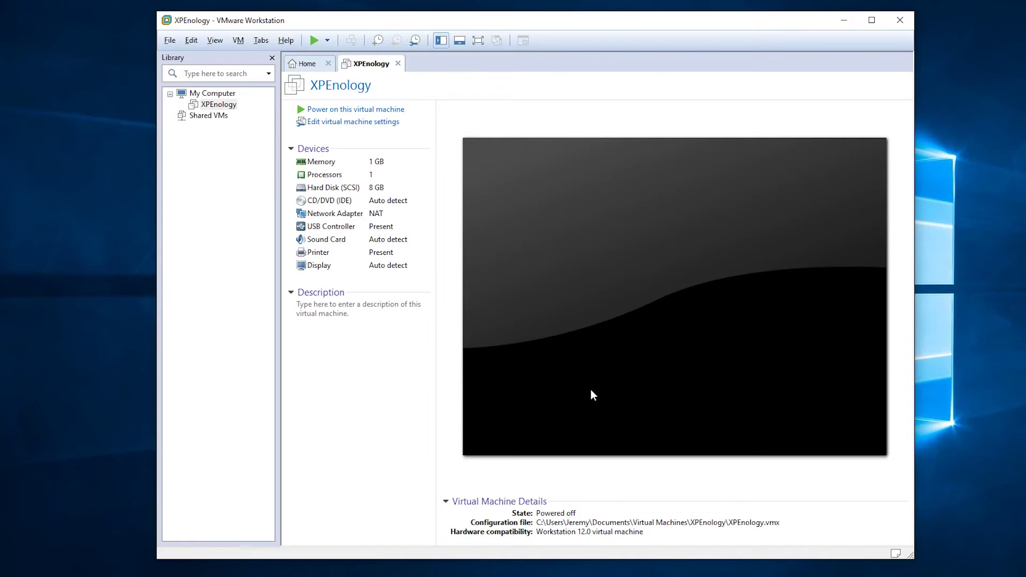
Step: Set the virtual machine's CD/DVD drive to use the ISO image XPEnoboot_DS3615xs_5.2-5644.5.iso from the Téléchargements folder
click(354, 123)
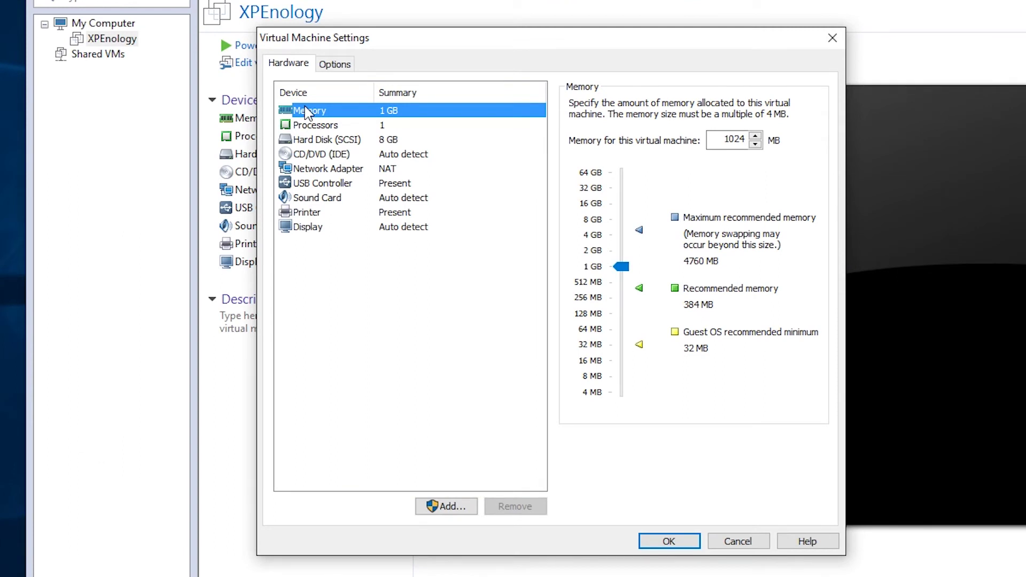
click(315, 156)
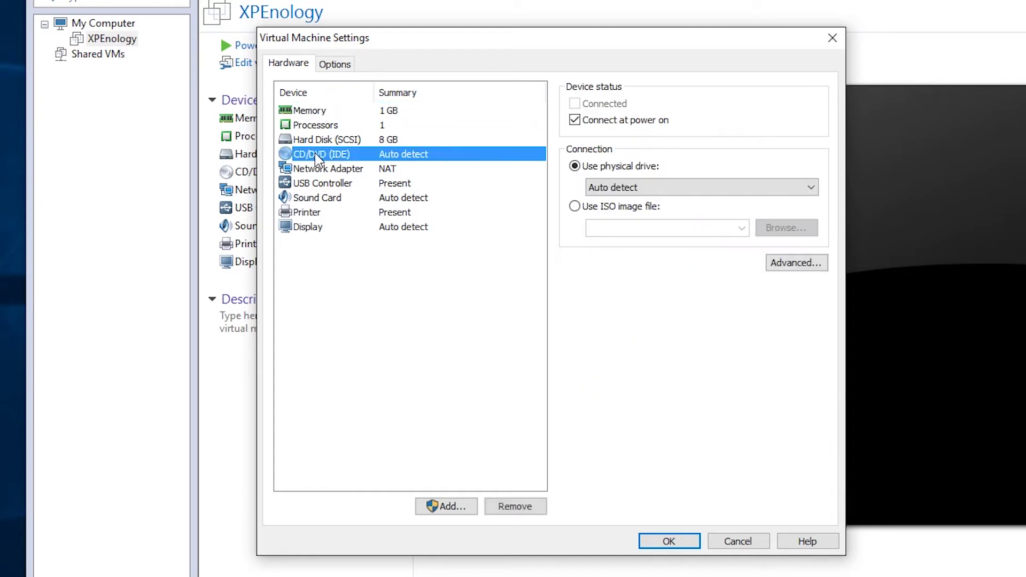
click(593, 208)
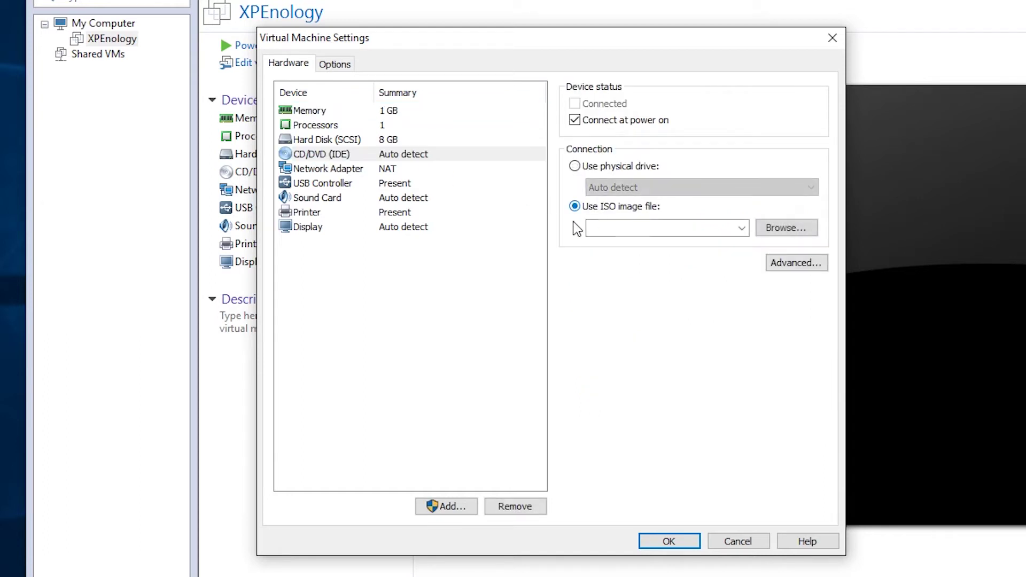
click(789, 234)
click(336, 210)
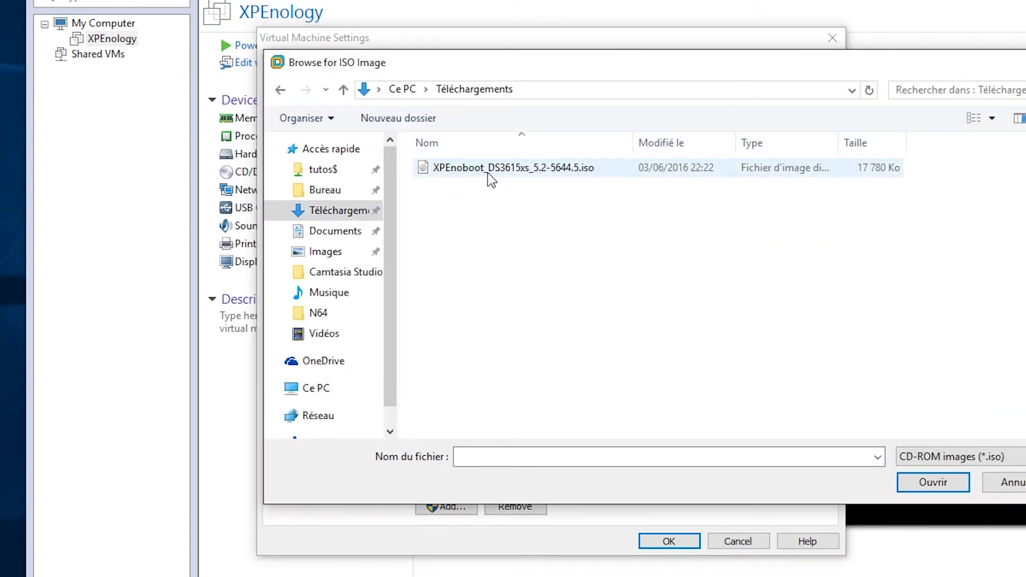
click(504, 172)
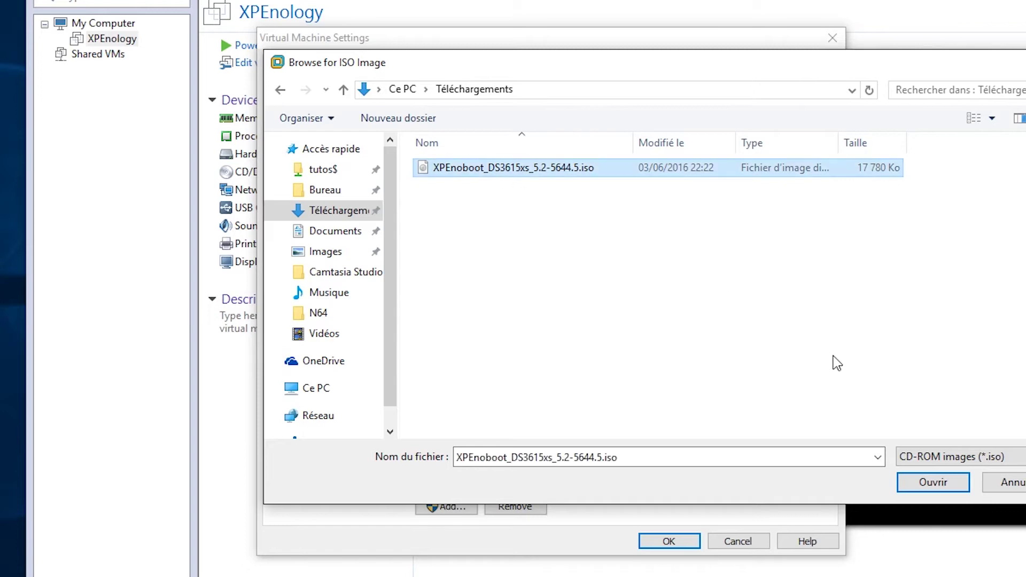
click(920, 481)
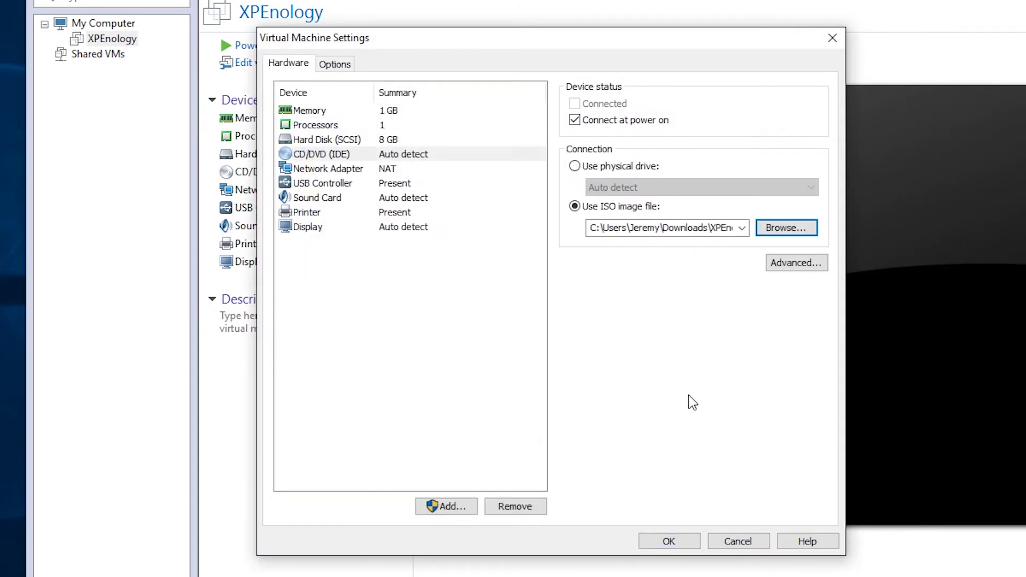
Step: Connect the network adapter to the custom virtual network VMnet0 and apply the virtual machine settings
click(340, 171)
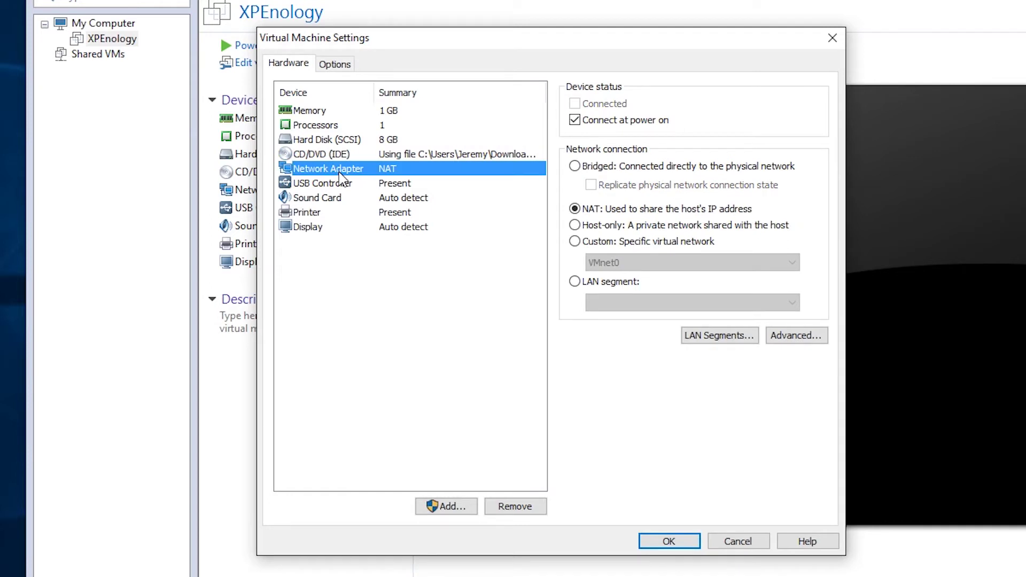
click(575, 242)
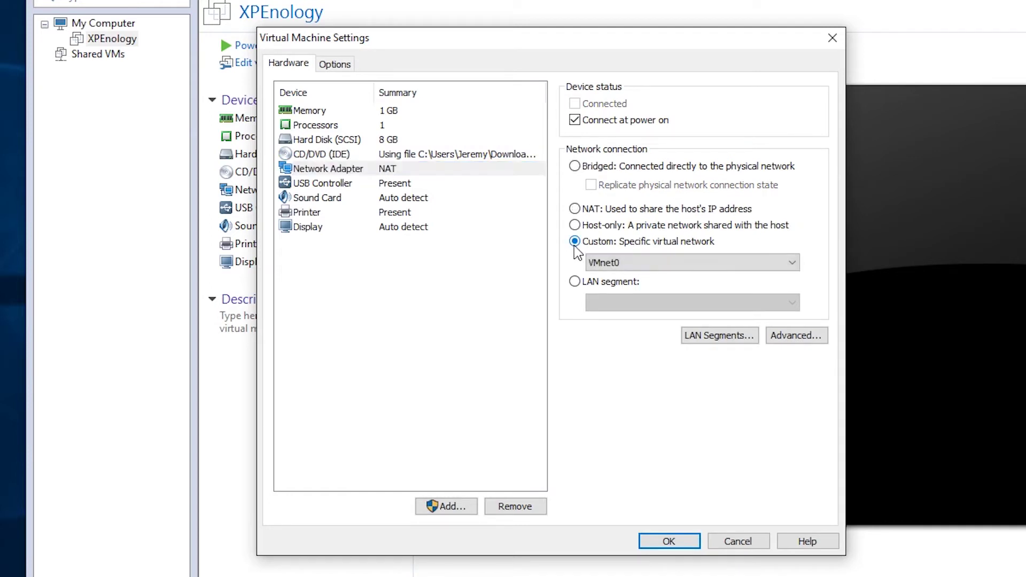
click(626, 263)
click(626, 279)
click(684, 539)
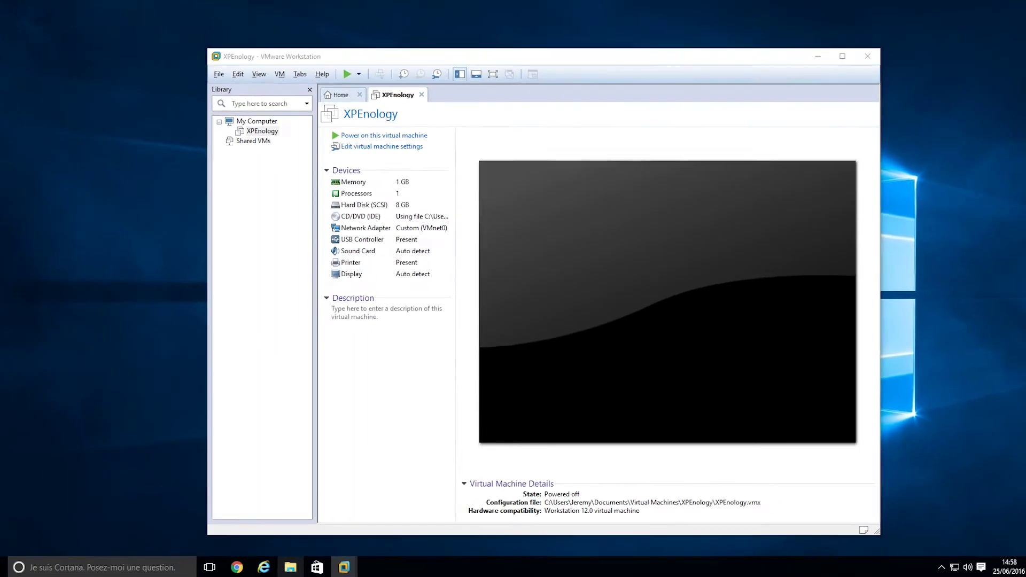
Step: Switch to File Explorer and open XPEnology.vmx from the virtual machine's folder in Bloc-notes
key(super+e)
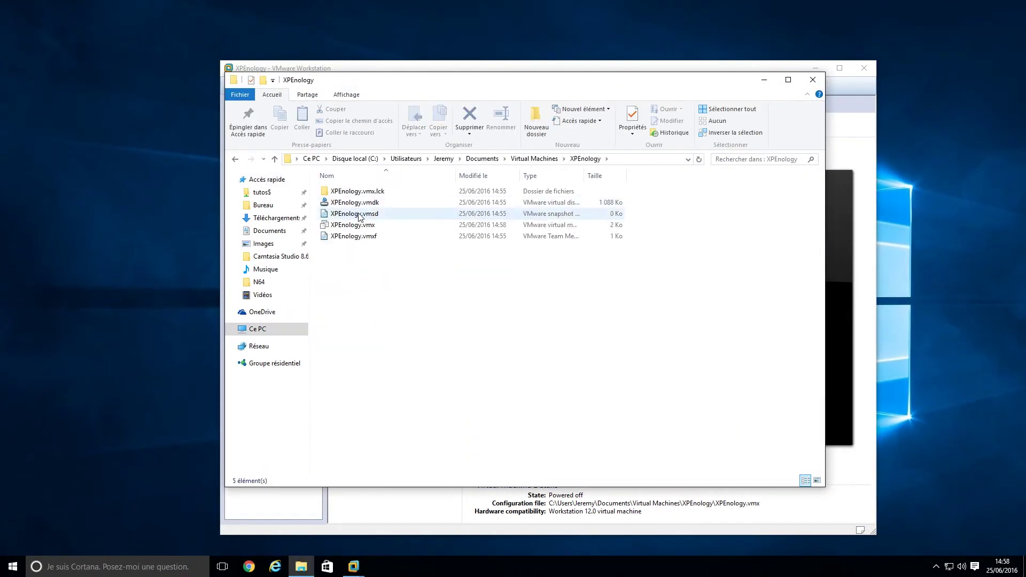
click(361, 225)
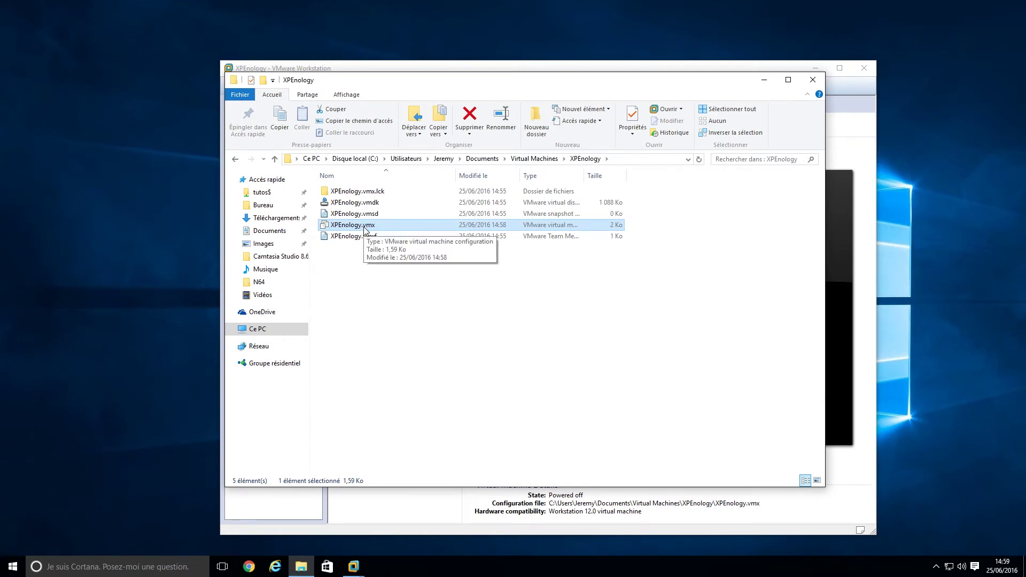
right_click(365, 229)
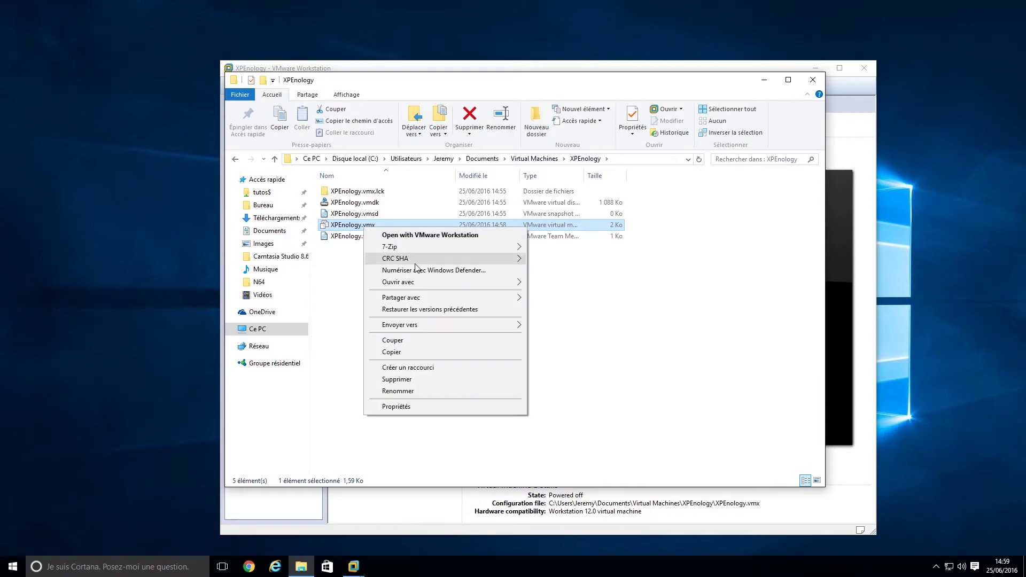
mouse_move(408, 289)
click(554, 284)
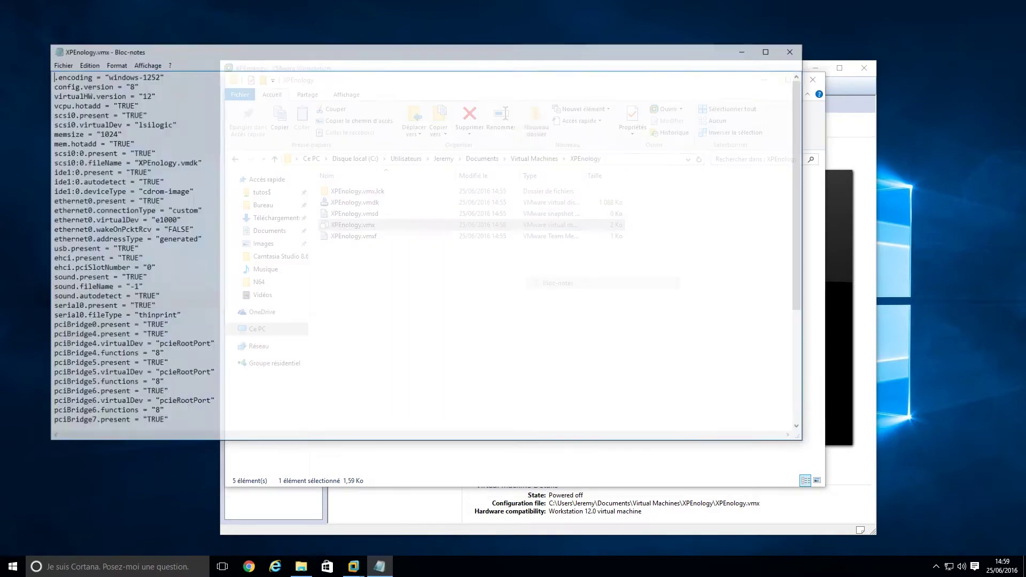
Step: Add the line bios.bootOrder = "cdrom" at the end of XPEnology.vmx, save it, and close the file and its folder
scroll(422, 251, down, 6)
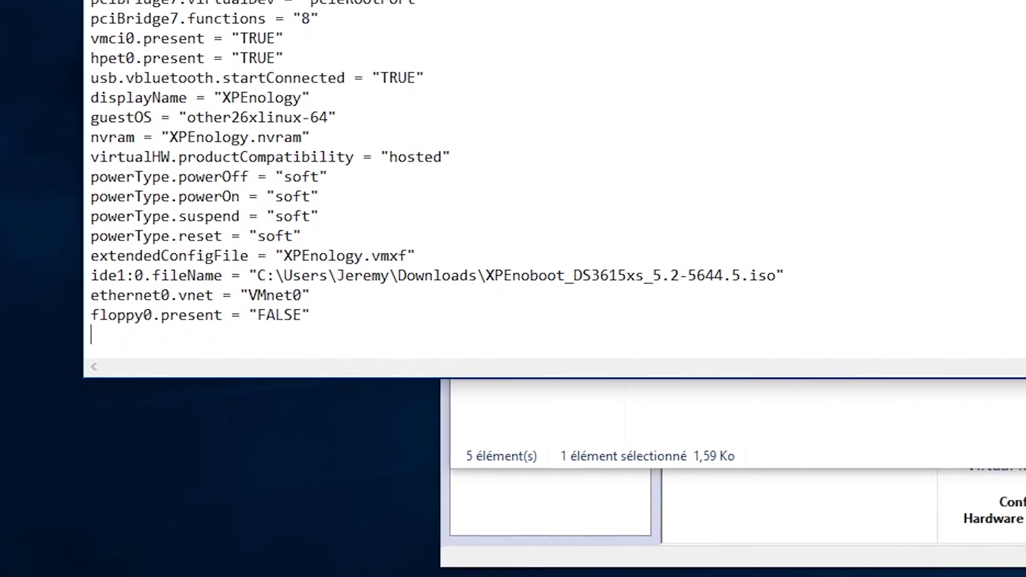
text(bios.bootOrder)
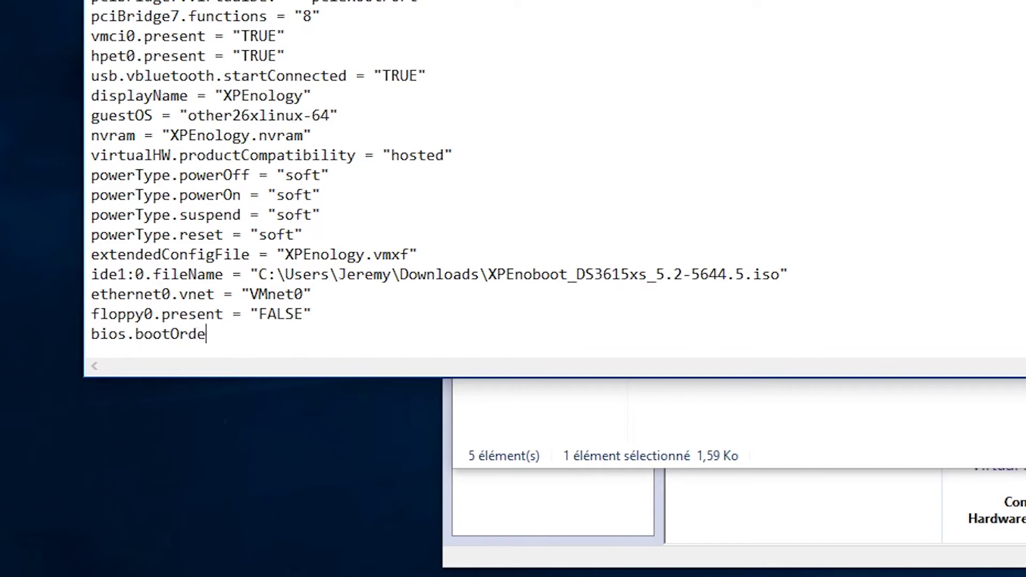
key(Left)
key(Left)
key(Left)
key(Left)
key(Left)
key(Left)
key(shift+Right)
key(shift+Right)
key(Right)
key(End)
text(= "cdrom")
key(ctrl+s)
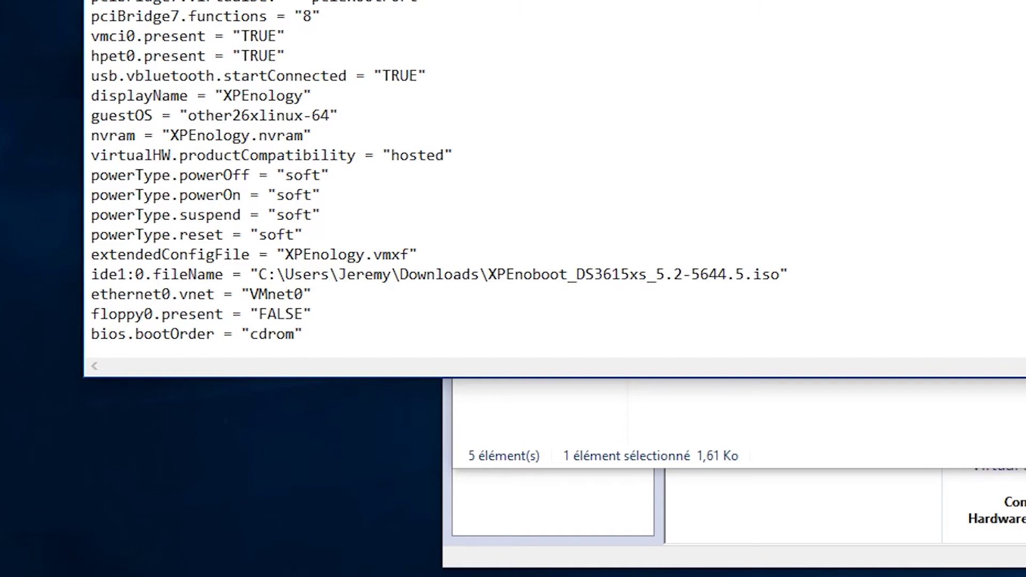
click(814, 79)
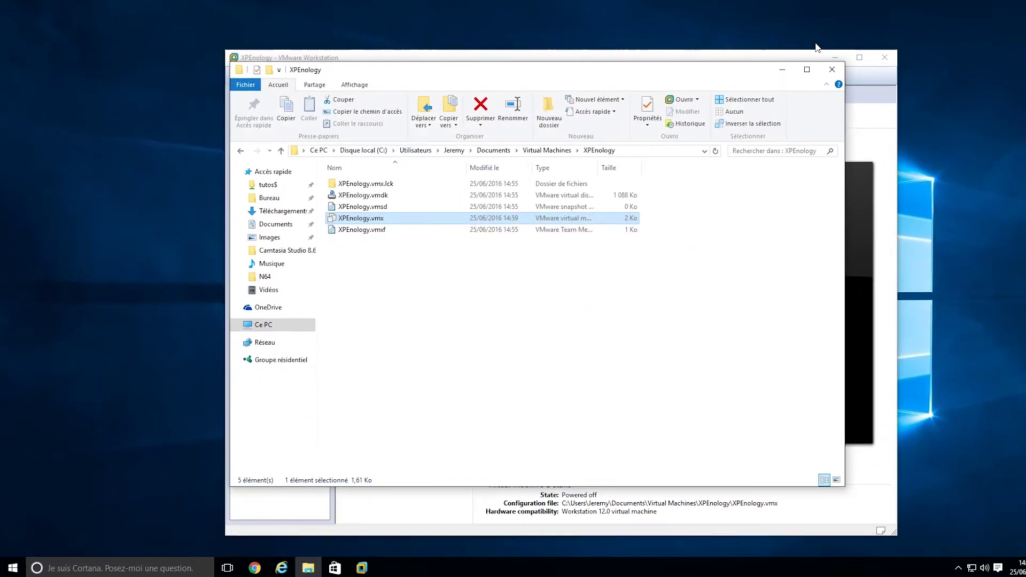
click(813, 79)
Step: Power on the XPEnology virtual machine and boot the XPEnology DSM 5.2-5644 Install/Upgrade entry
drag(671, 69, 616, 50)
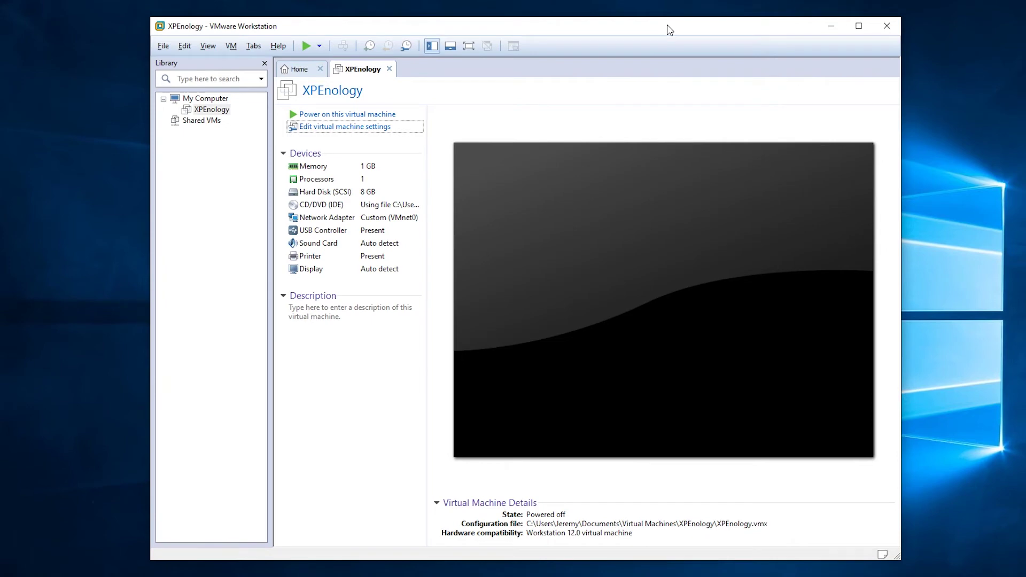
click(345, 115)
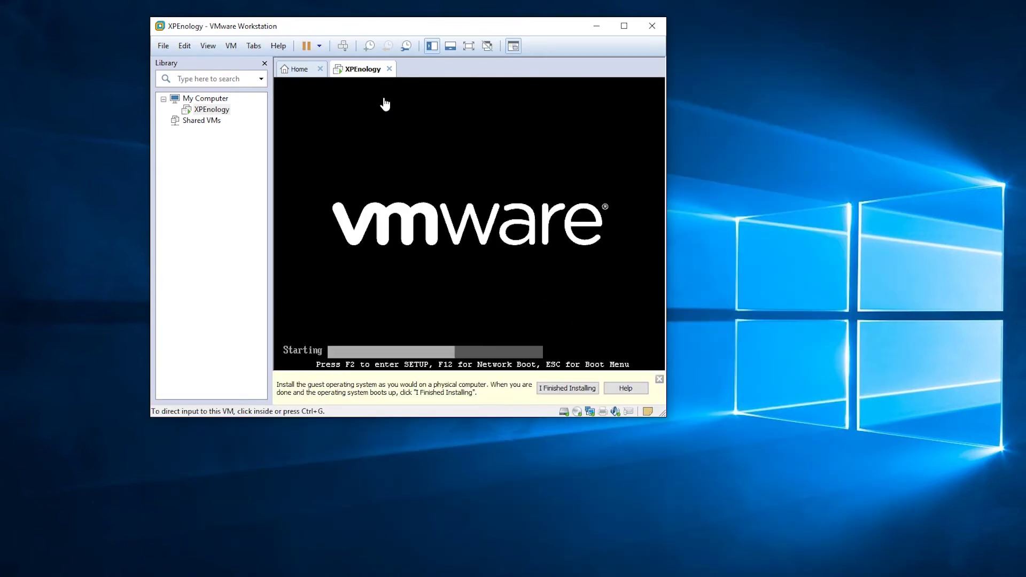
click(383, 101)
key(Down)
key(Down)
key(Up)
key(Up)
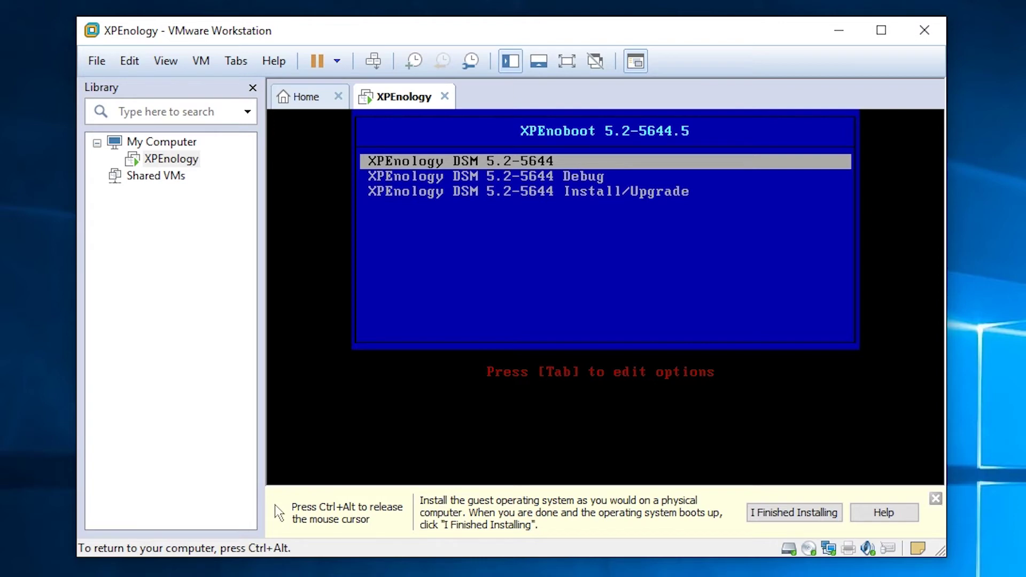
key(Down)
key(Down)
key(Return)
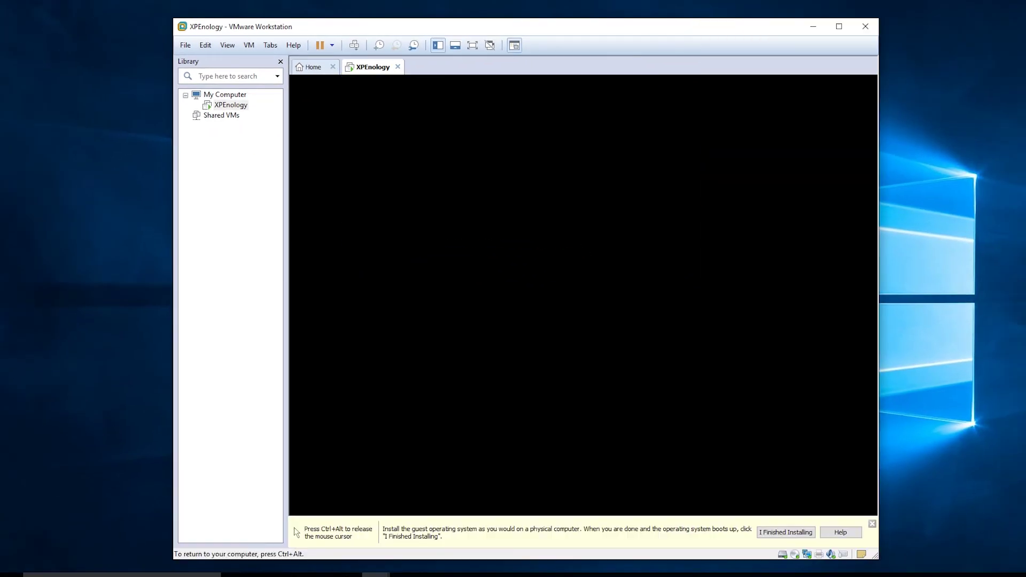
Step: Release the cursor from the virtual machine and launch Synology Assistant on the host computer
key(ctrl+alt)
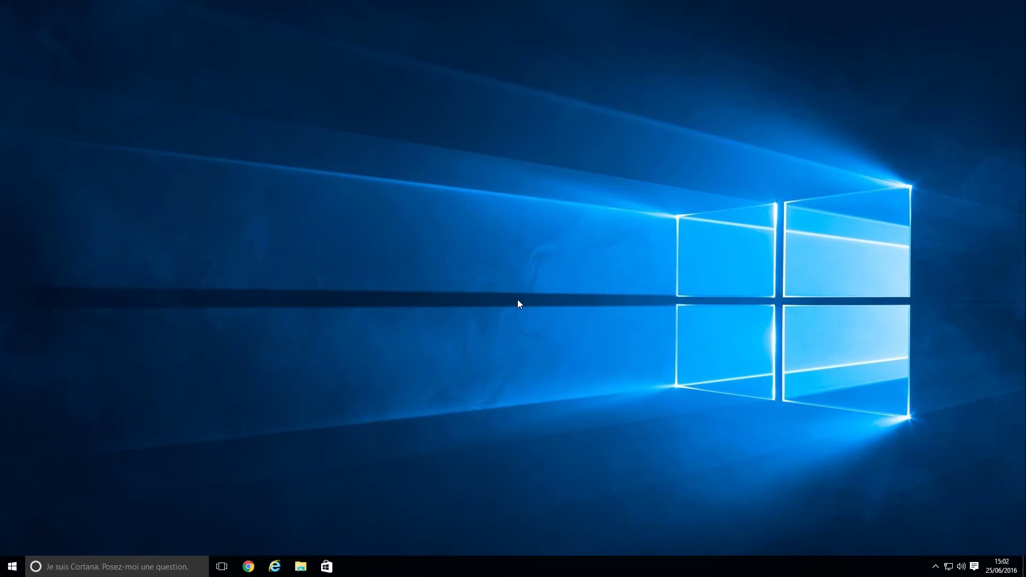
key(super)
text(synol)
key(Return)
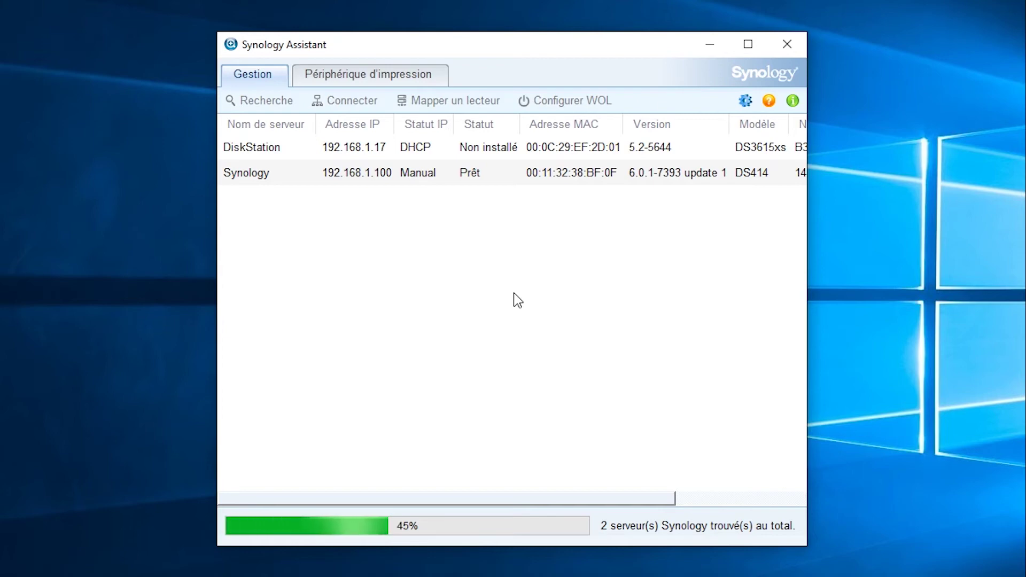
Step: Start the installation on the DiskStation server at 192.168.1.17
click(402, 152)
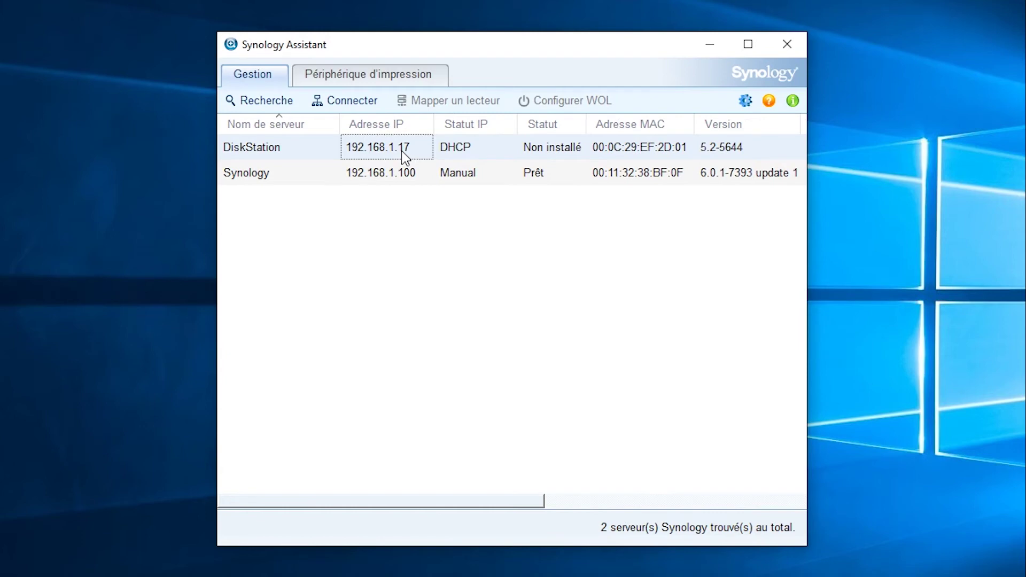
click(556, 153)
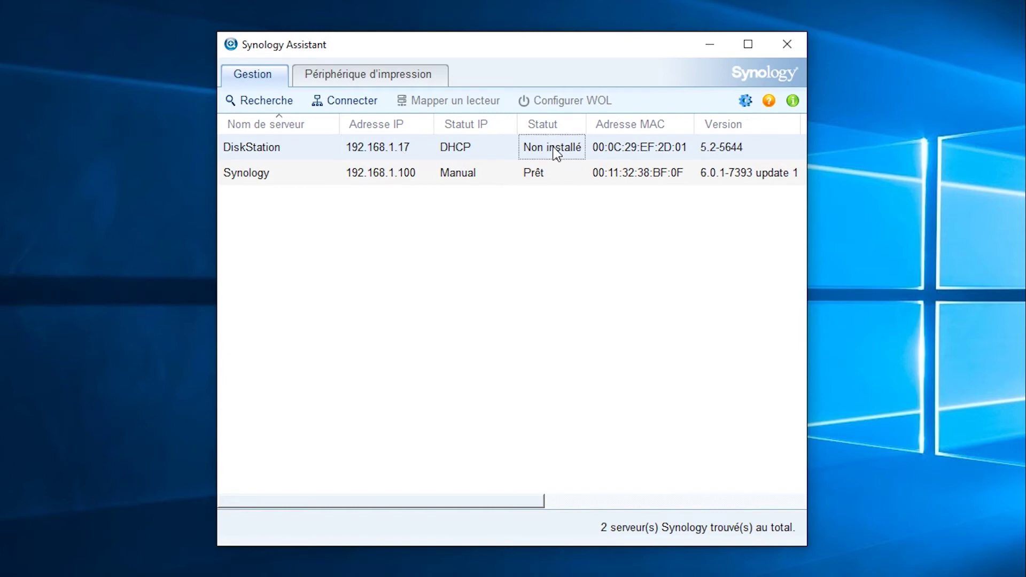
right_click(556, 154)
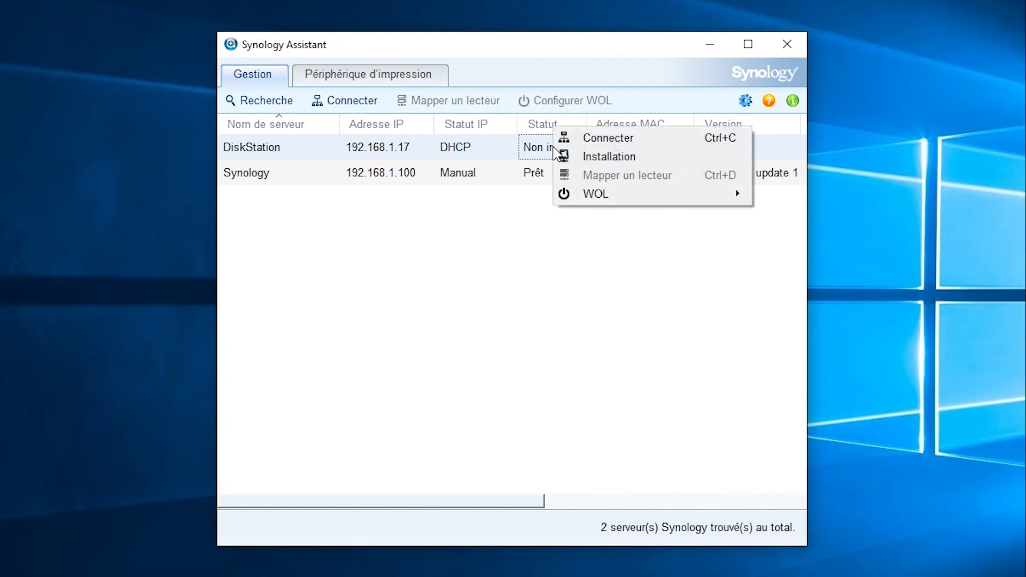
click(629, 164)
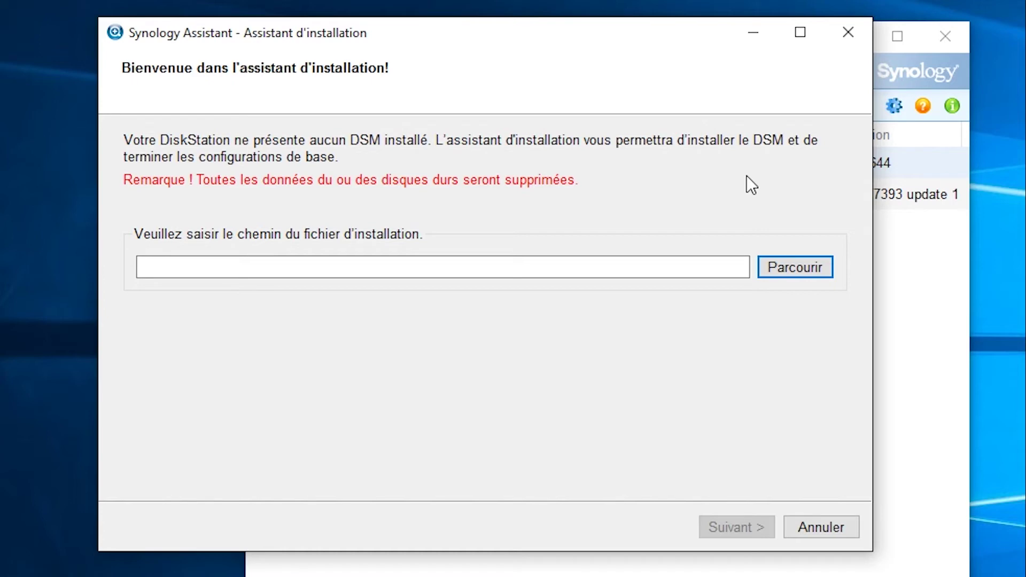
Step: Choose DSM_DS3615xs_5644.pat from Téléchargements as the installation file and continue to the server information
click(790, 267)
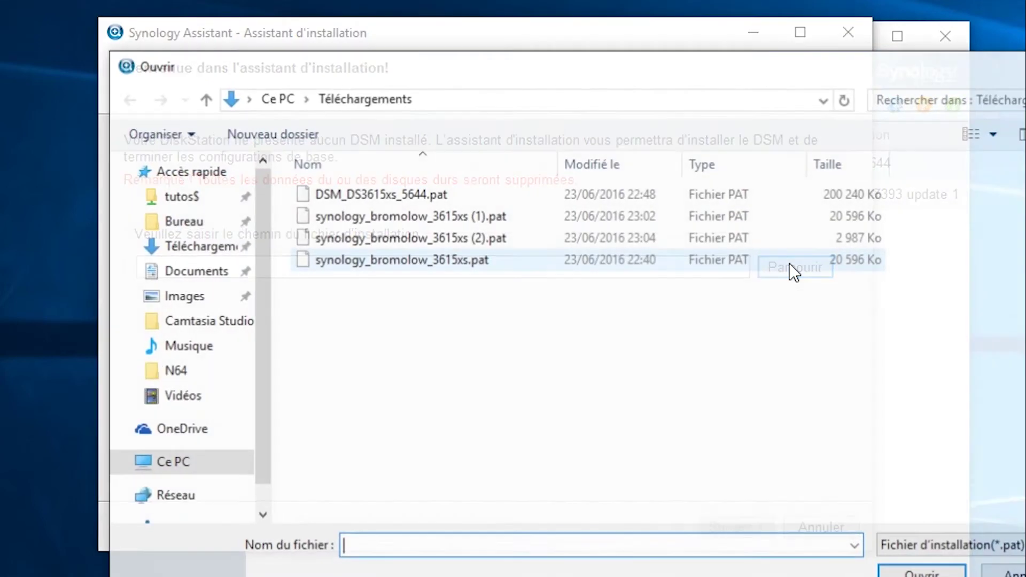
click(508, 197)
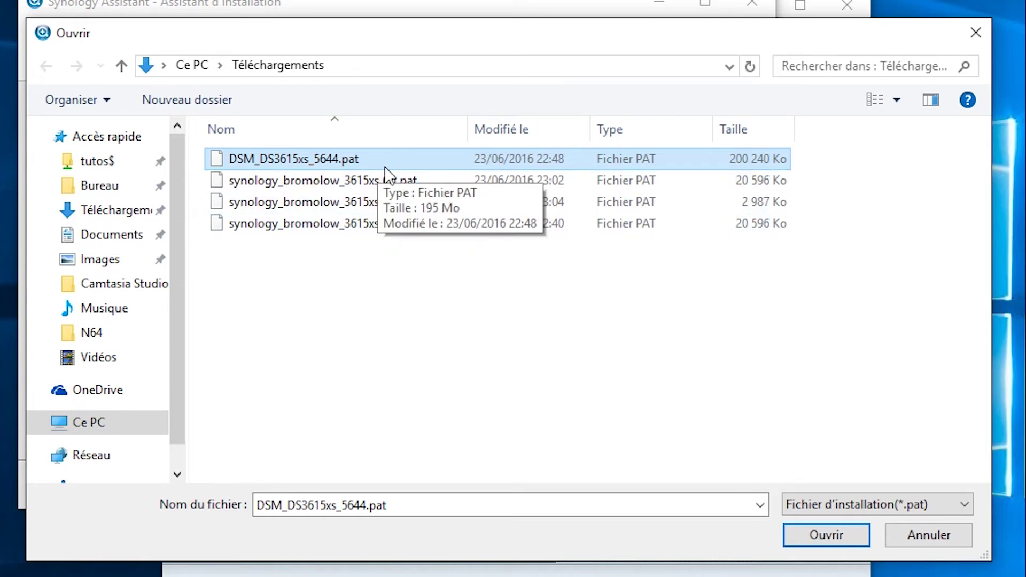
click(826, 535)
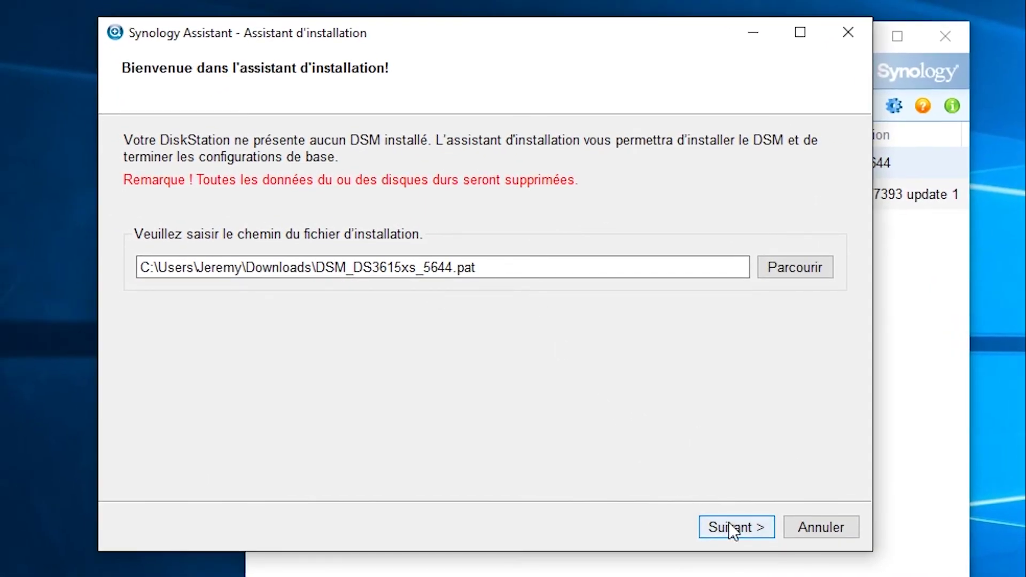
click(727, 523)
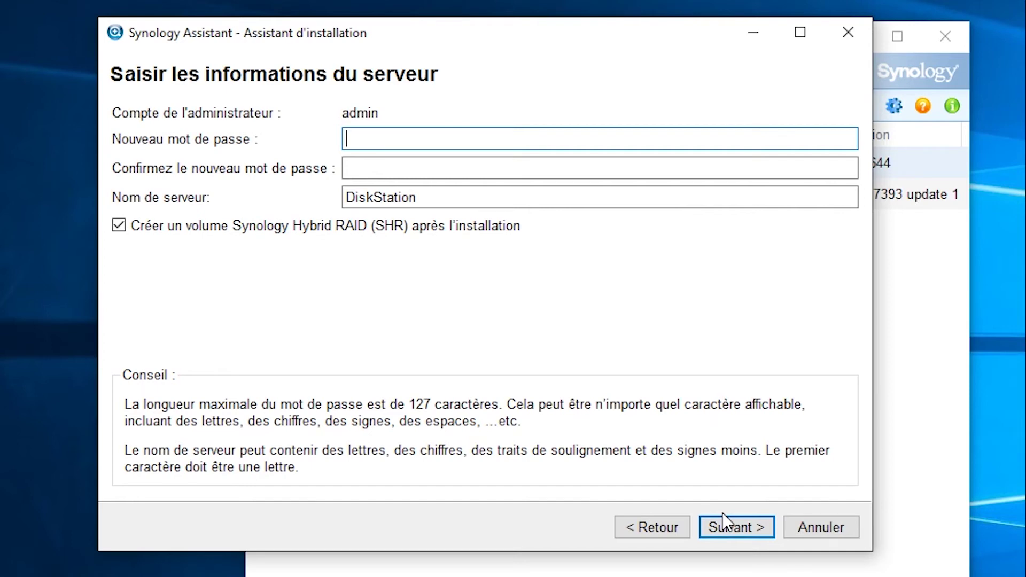
Step: Enter and confirm the administrator password, keep the server name DiskStation and SHR volume creation, and accept the disk erasure
text(••••••••)
key(Tab)
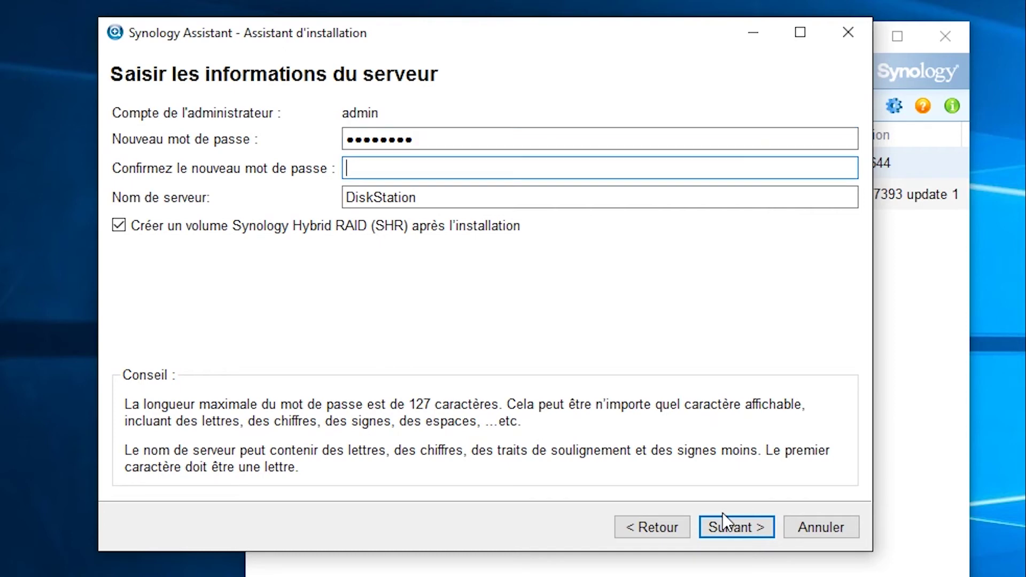
text(••••••••)
click(739, 529)
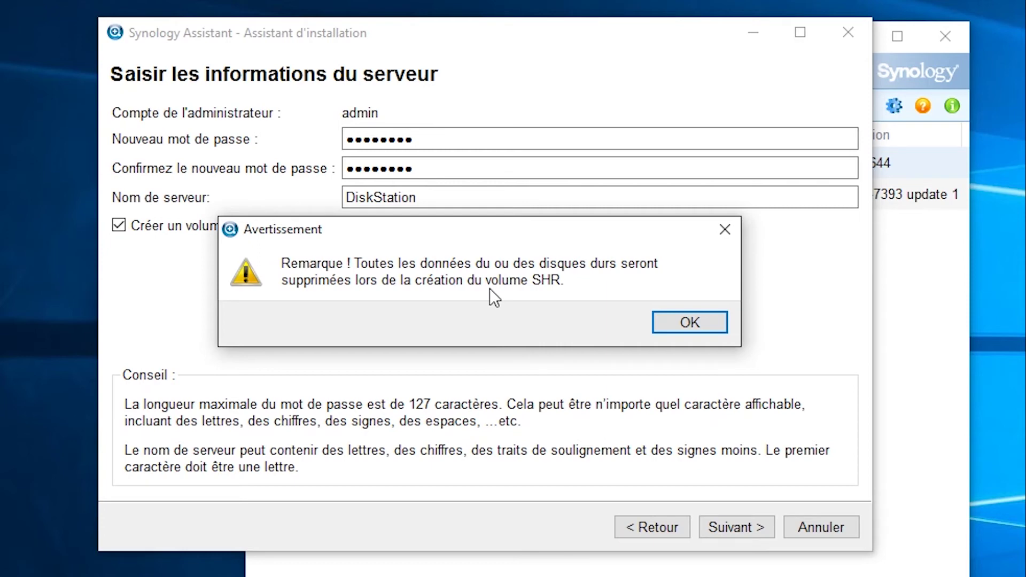
click(682, 326)
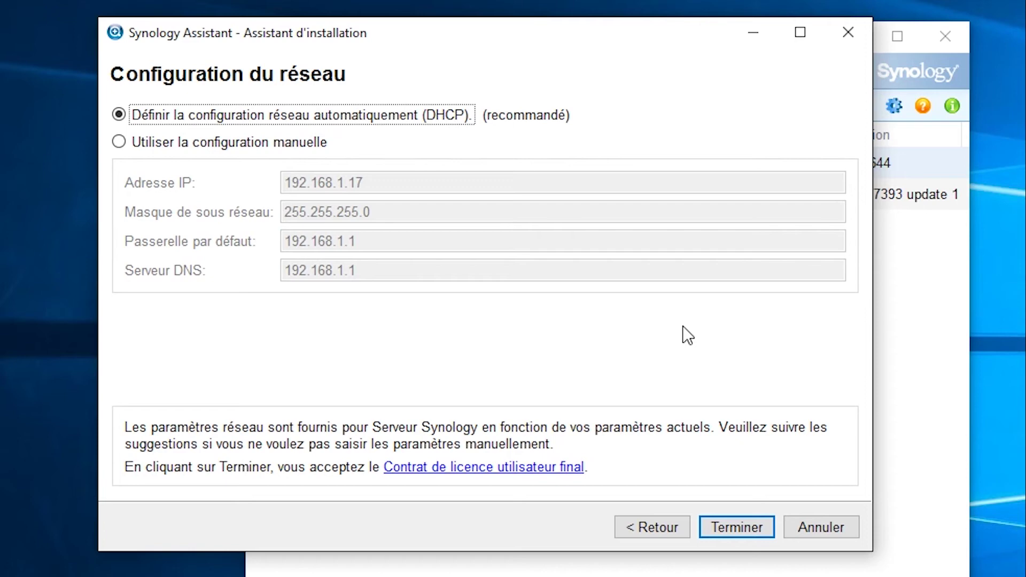
Step: Use manual network configuration with the IP address 192.168.1.200 and finish the wizard to run the DSM installation
click(269, 148)
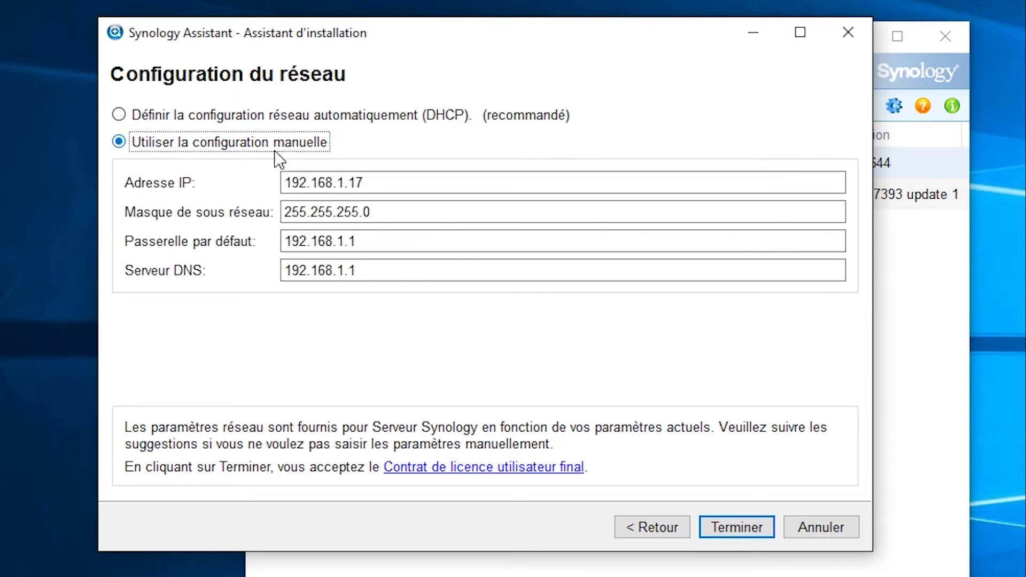
click(363, 183)
key(BackSpace)
key(BackSpace)
text(200)
click(748, 531)
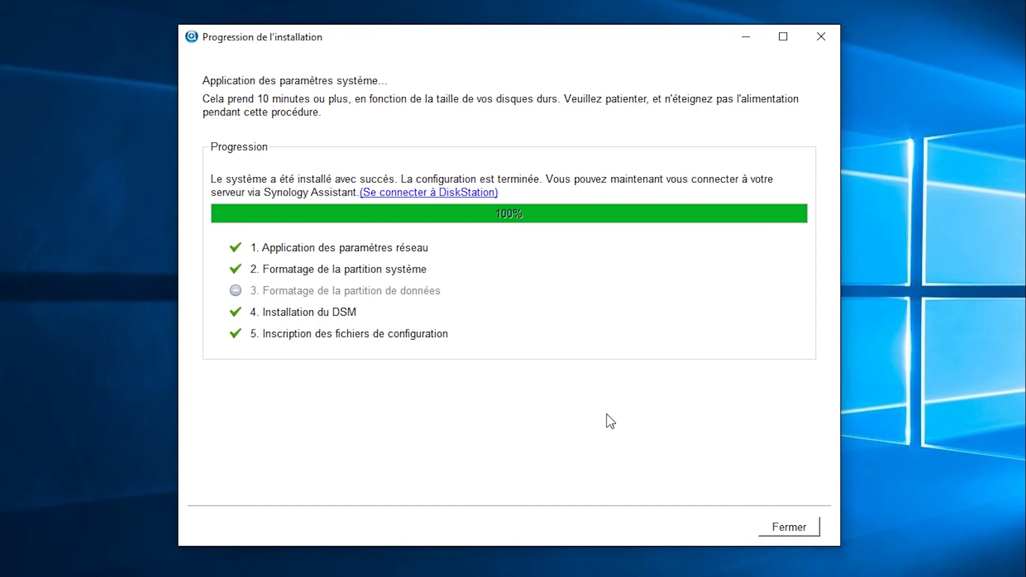
Step: Connect to the newly installed DiskStation in the browser and sign in as admin with the account password
click(460, 198)
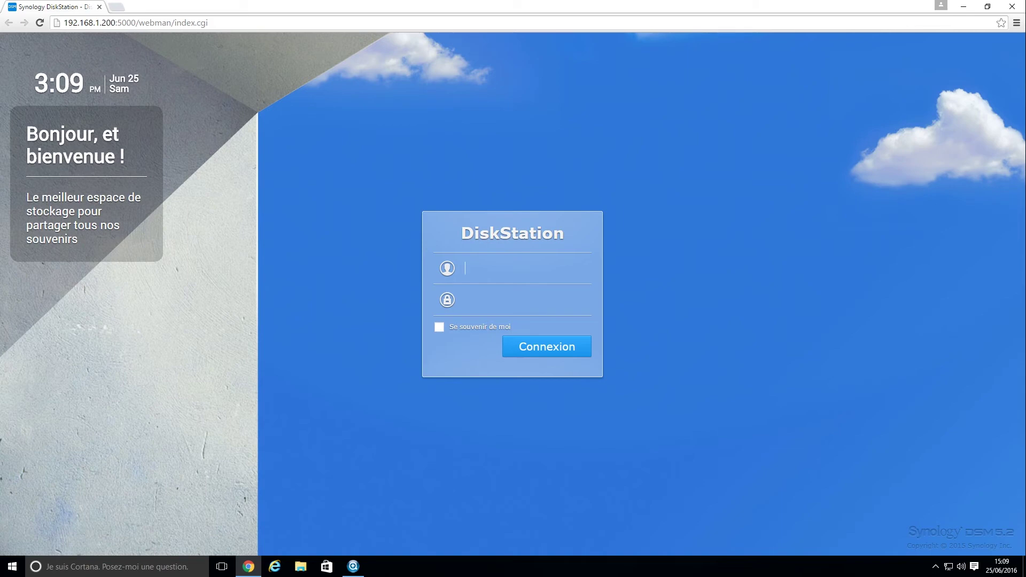
click(526, 269)
text(admin)
key(Tab)
text(••••••••)
key(Return)
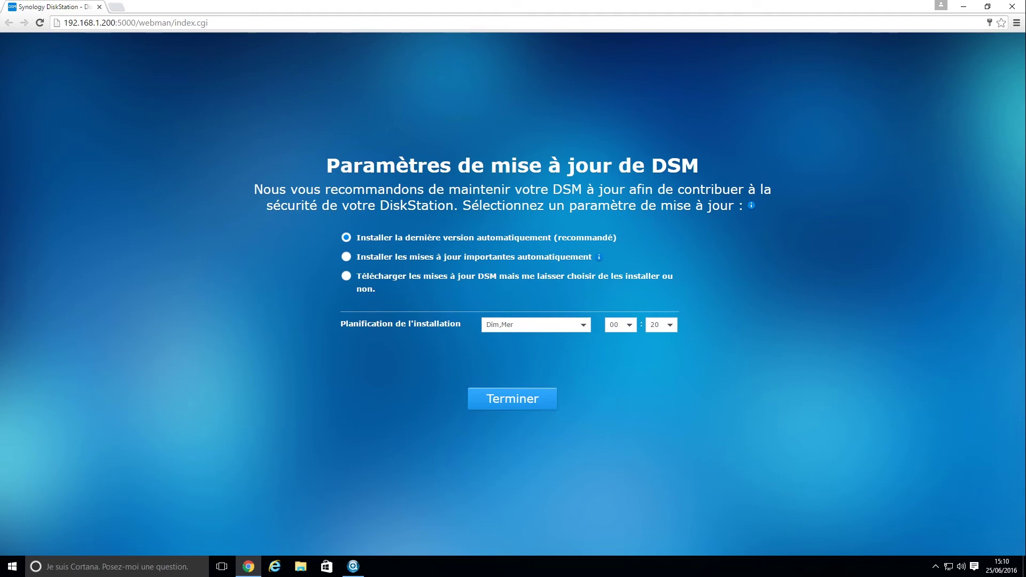
Step: Set DSM updates to download but leave installation to choice, then stop DSM Help from launching automatically and close it
click(370, 275)
click(512, 402)
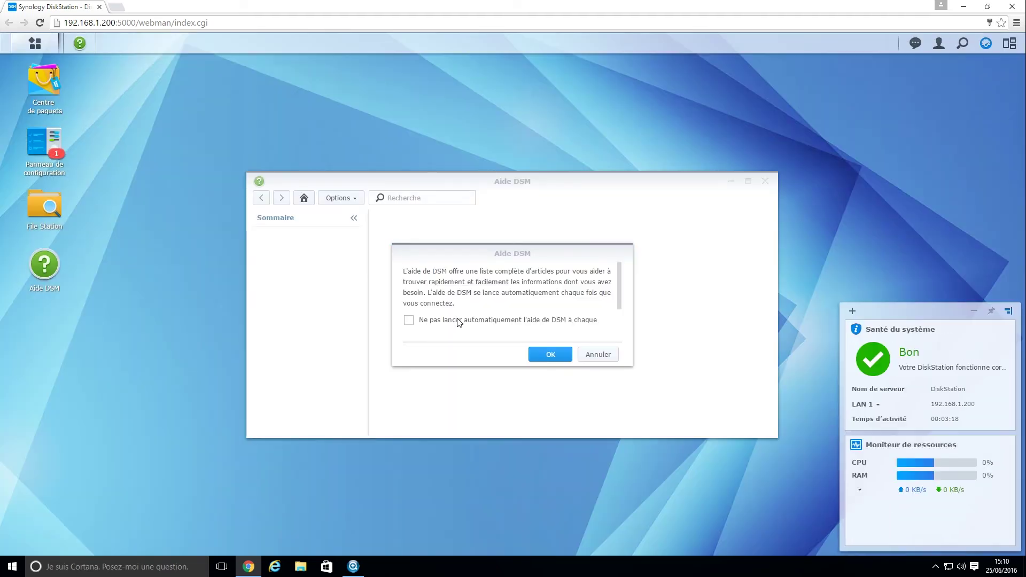
click(458, 319)
click(535, 353)
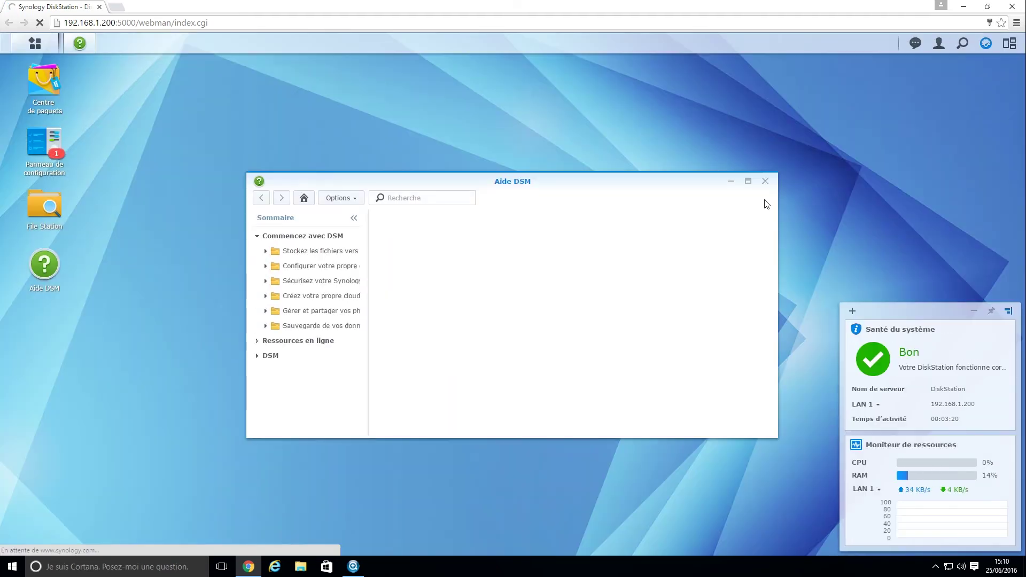
click(765, 181)
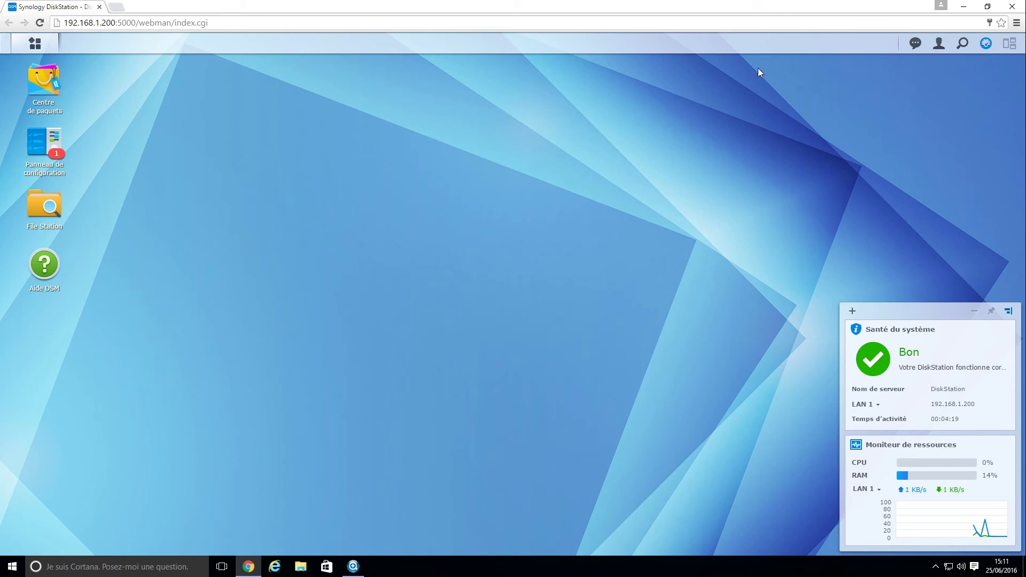
Step: Examine the storage overview and the Volume 1 details in the Gestionnaire de stockage, then close it
click(43, 48)
click(650, 155)
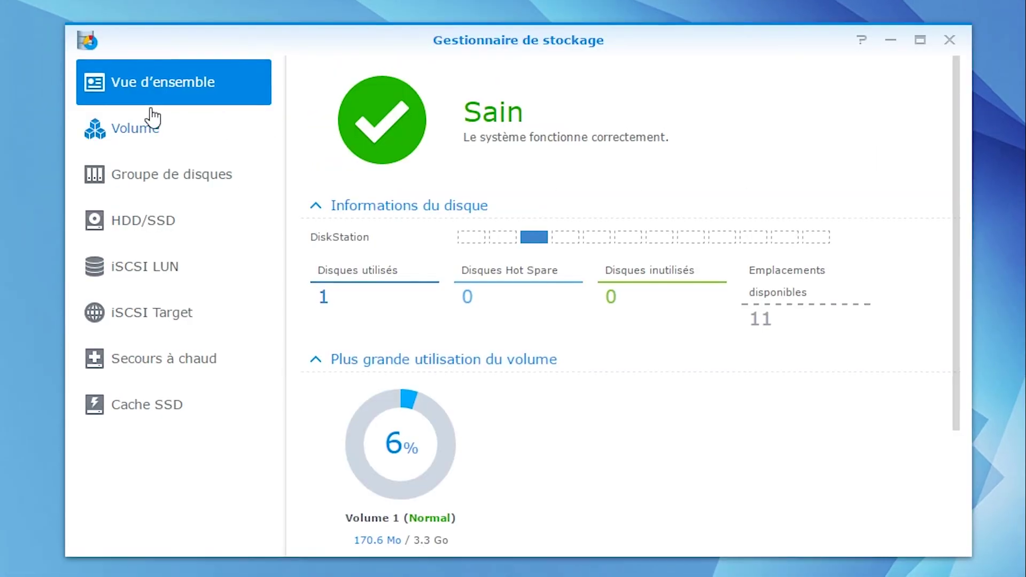
click(137, 137)
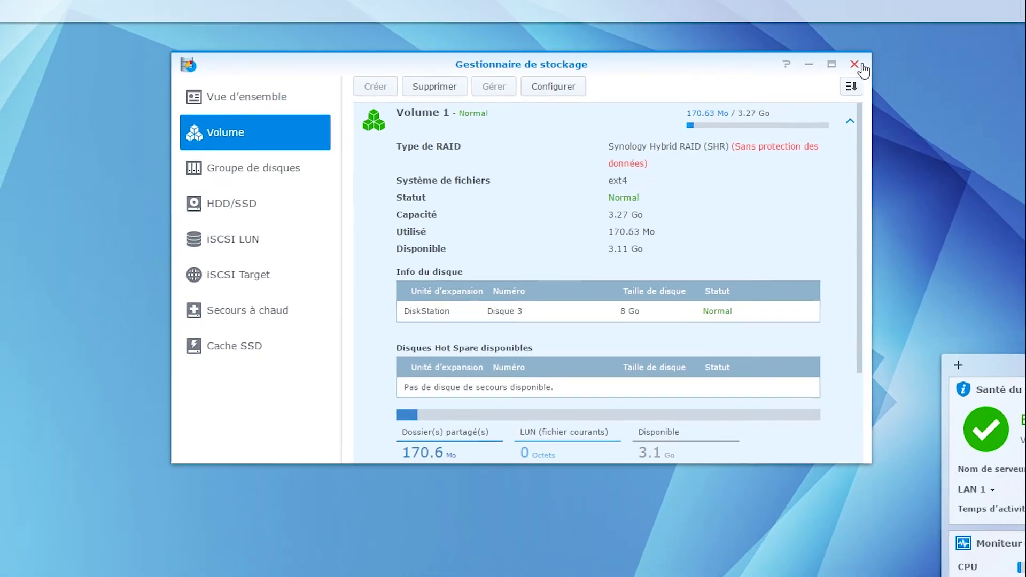
click(949, 39)
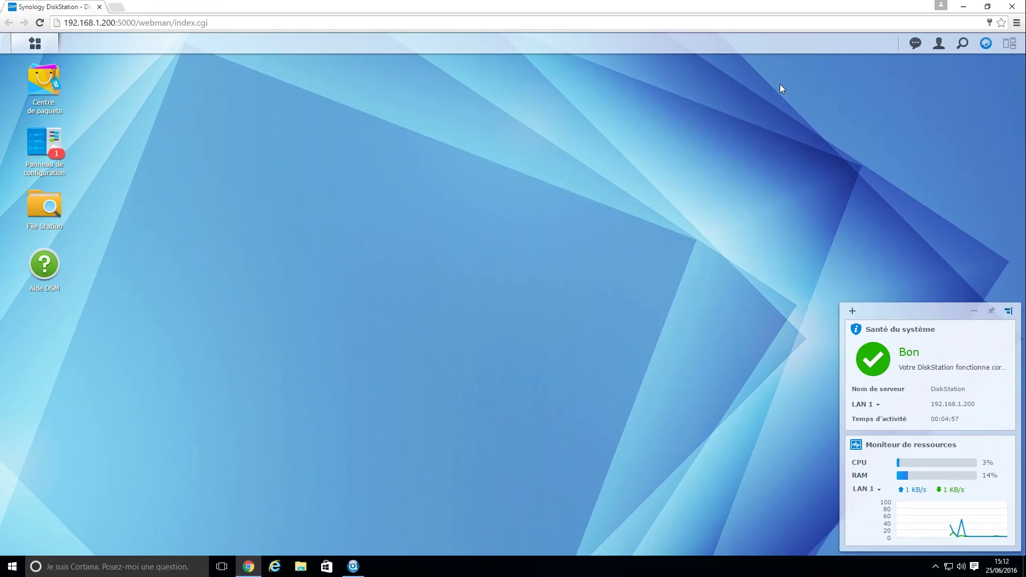
Step: Update DSM manually with synology_bromolow_3615xs.pat from Téléchargements and accept the installation with its restart
click(54, 140)
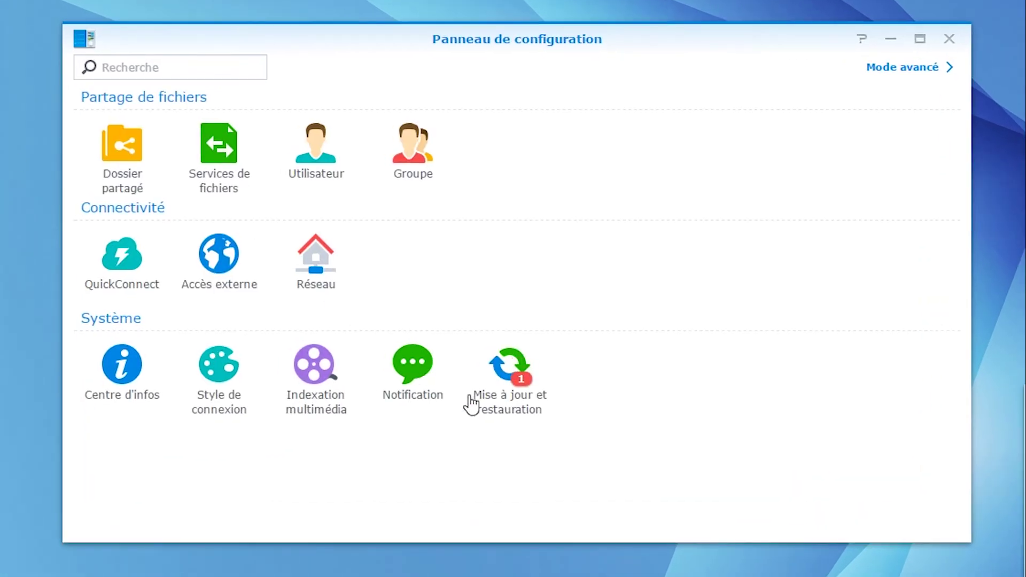
click(512, 396)
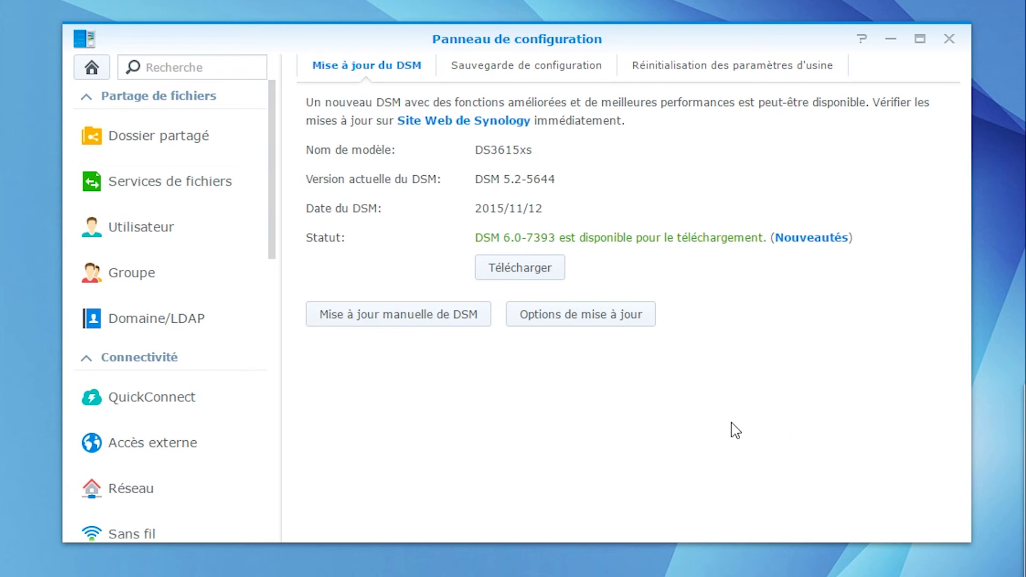
click(416, 318)
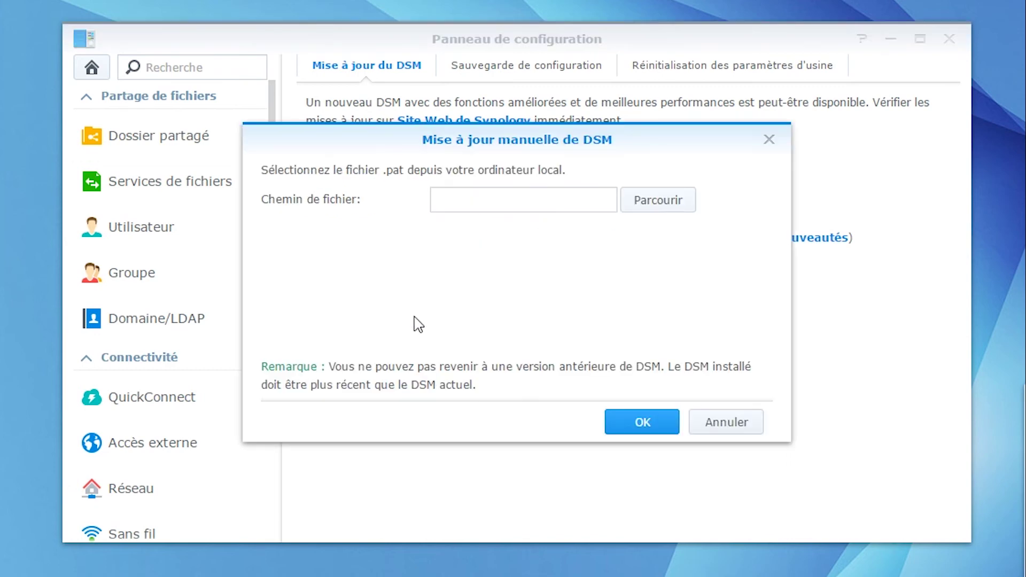
click(671, 208)
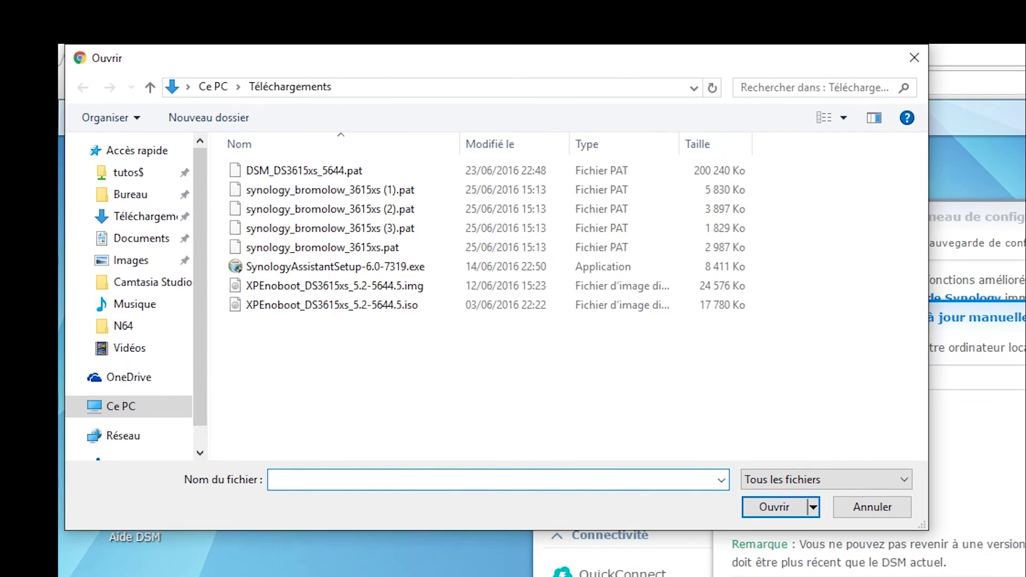
click(369, 247)
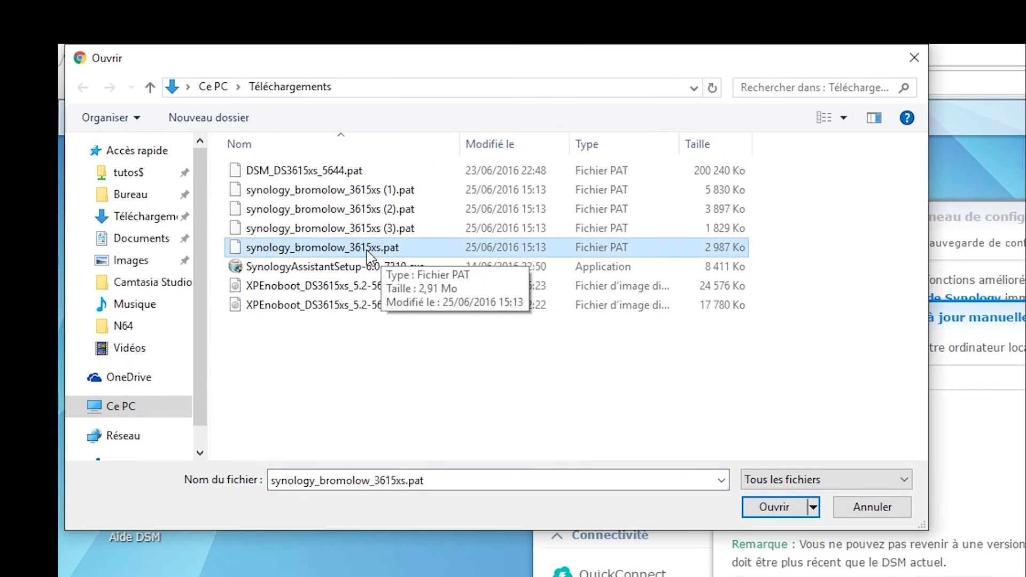
click(796, 507)
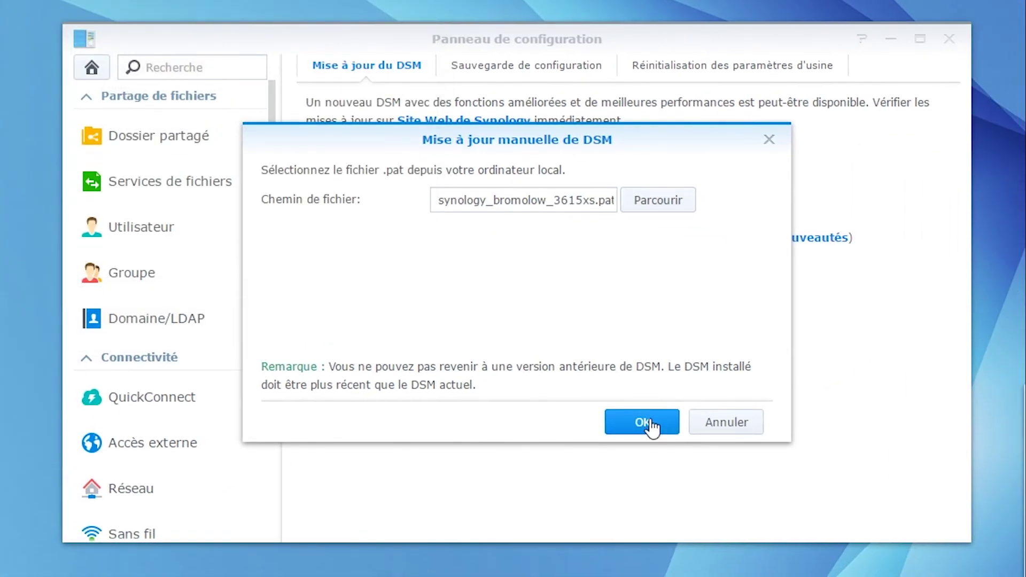
click(643, 423)
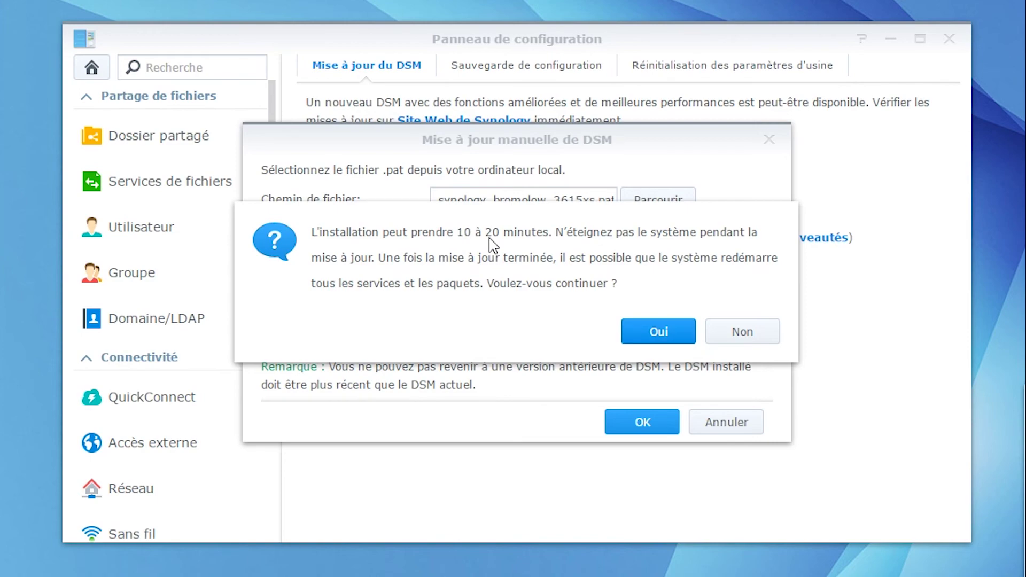
click(667, 336)
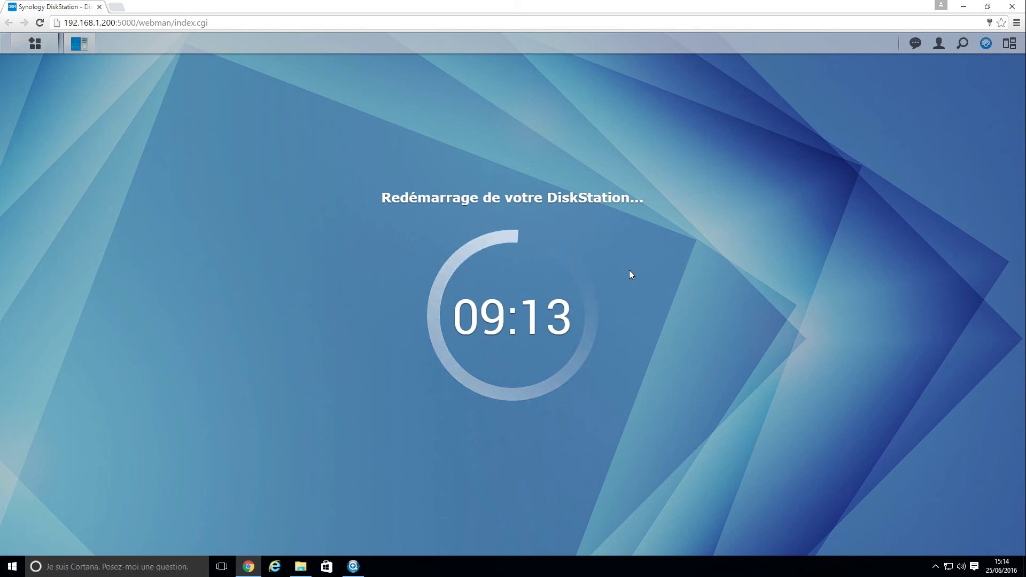
Step: Sign back in to the restarted DiskStation as admin with the account password
text(admin)
key(Tab)
text(••••••••)
key(Return)
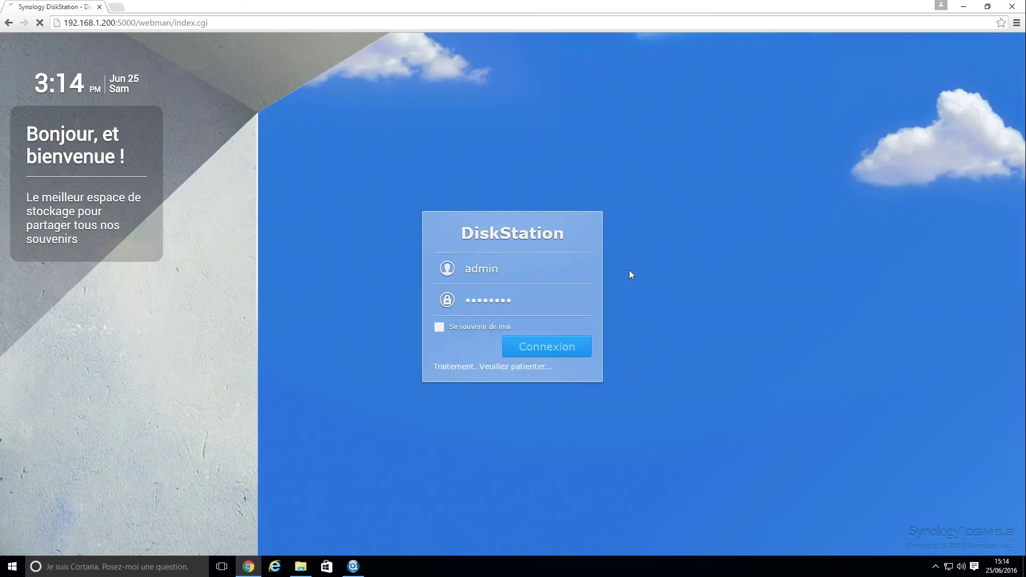
Step: Check the current DSM version under Mise à jour et restauration in the control panel, repositioning its window
click(44, 142)
click(422, 427)
drag(498, 231, 568, 131)
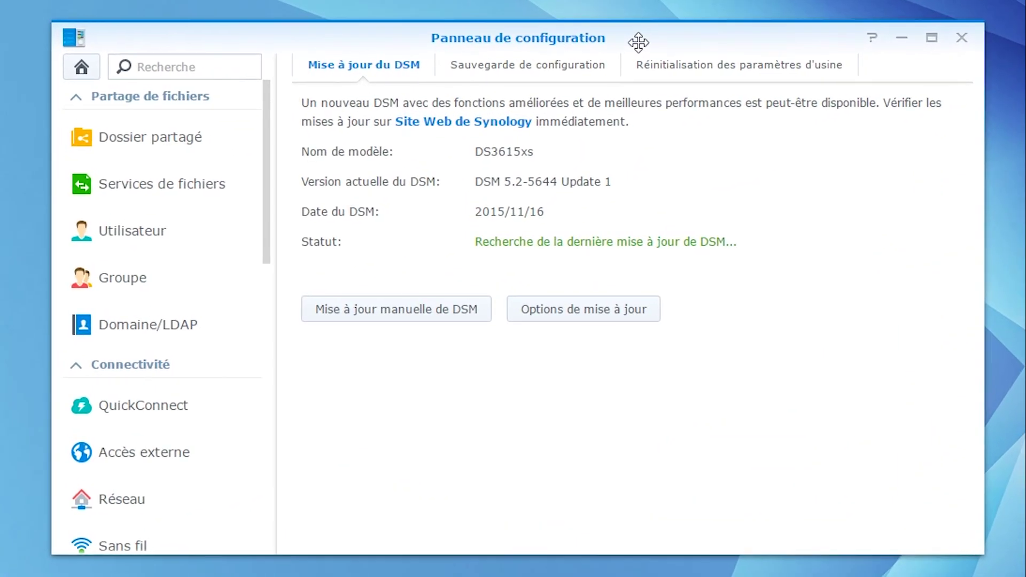